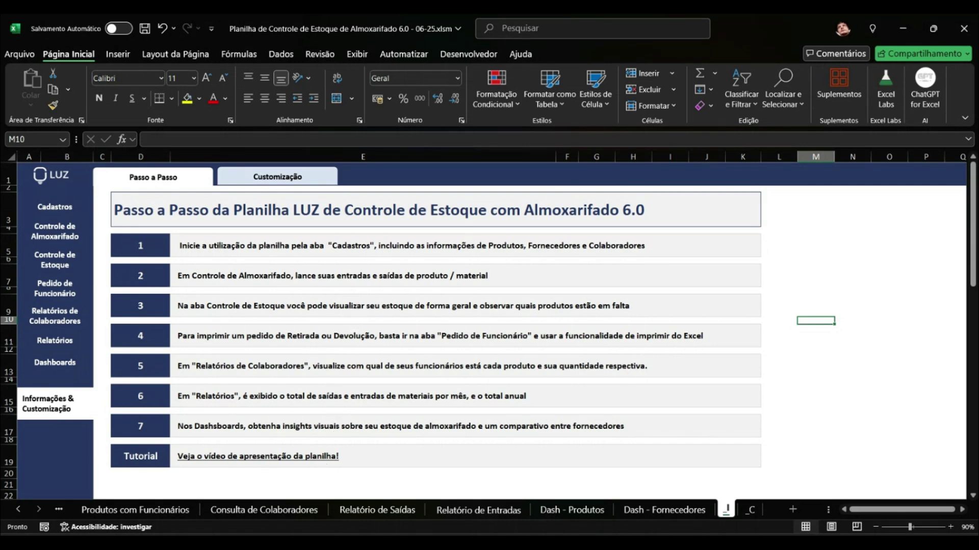
Open the Cadastros product list and start a third product record dated 22/06/2025 with code 3.
click(67, 206)
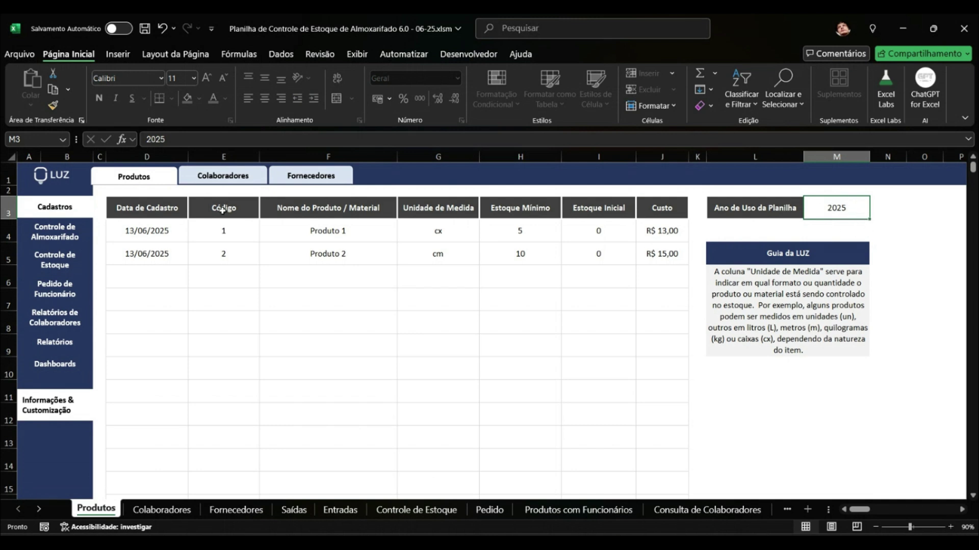
click(153, 236)
click(139, 269)
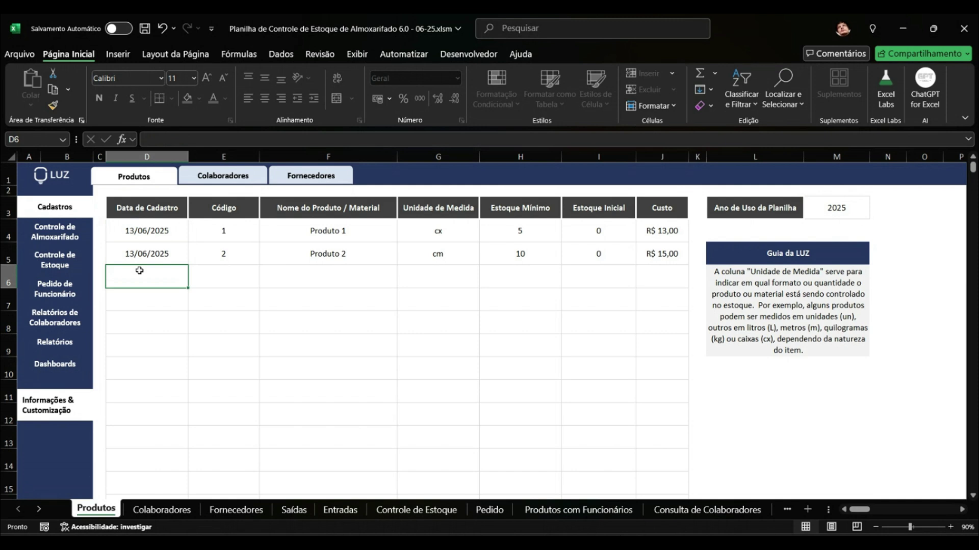
text(22/06/2025)
key(Return)
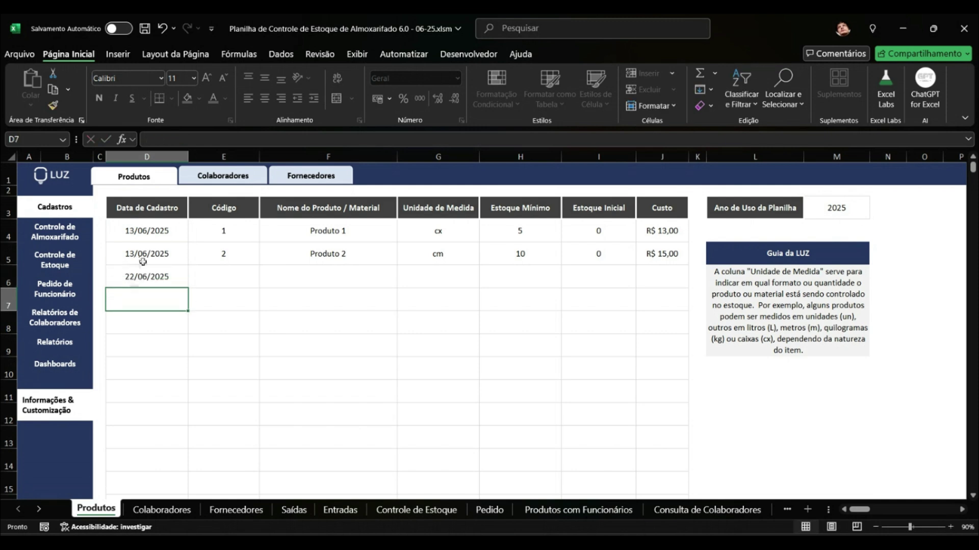
click(221, 288)
click(223, 277)
text(3)
key(Tab)
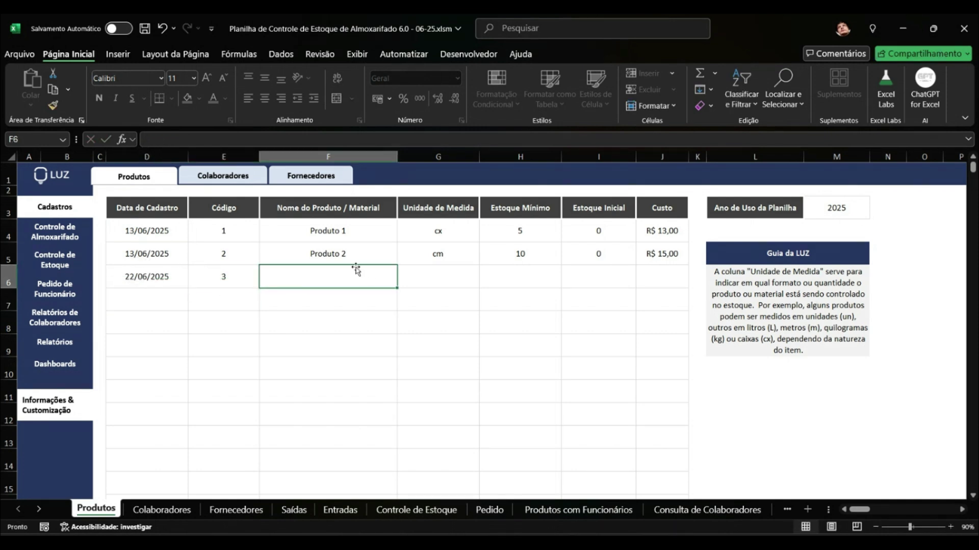
Name product 3 Parafuso and enter unidade as its unit of measure.
text(Parafuso)
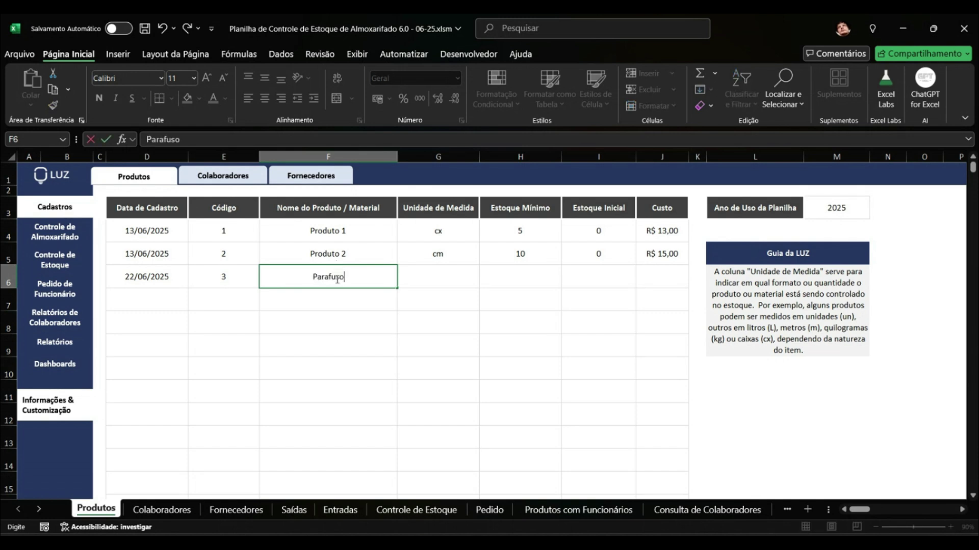
click(463, 277)
text(unidade)
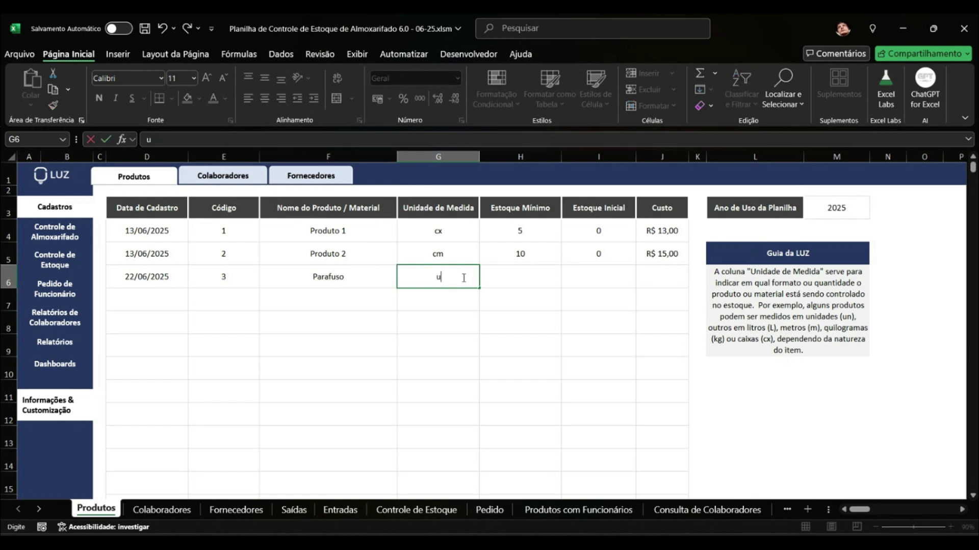
click(524, 290)
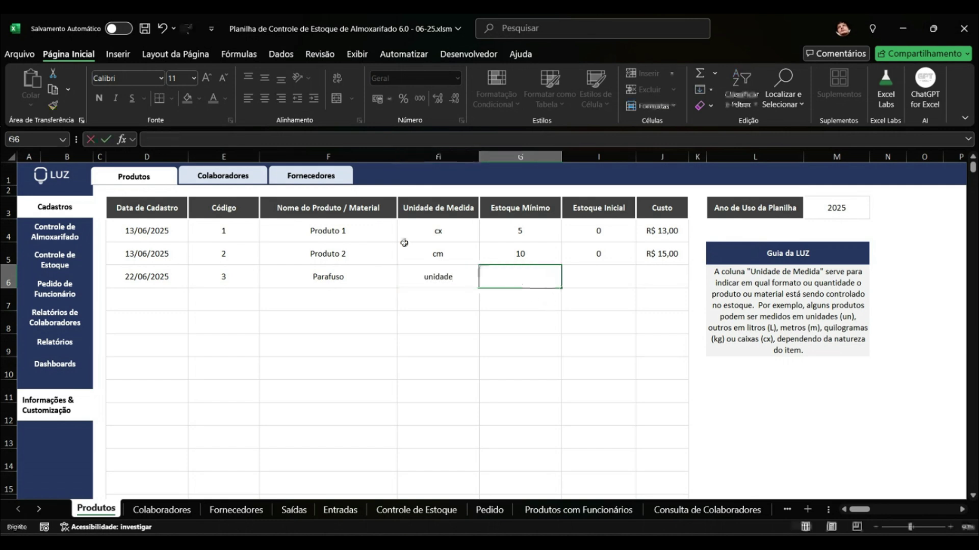
click(350, 237)
click(430, 236)
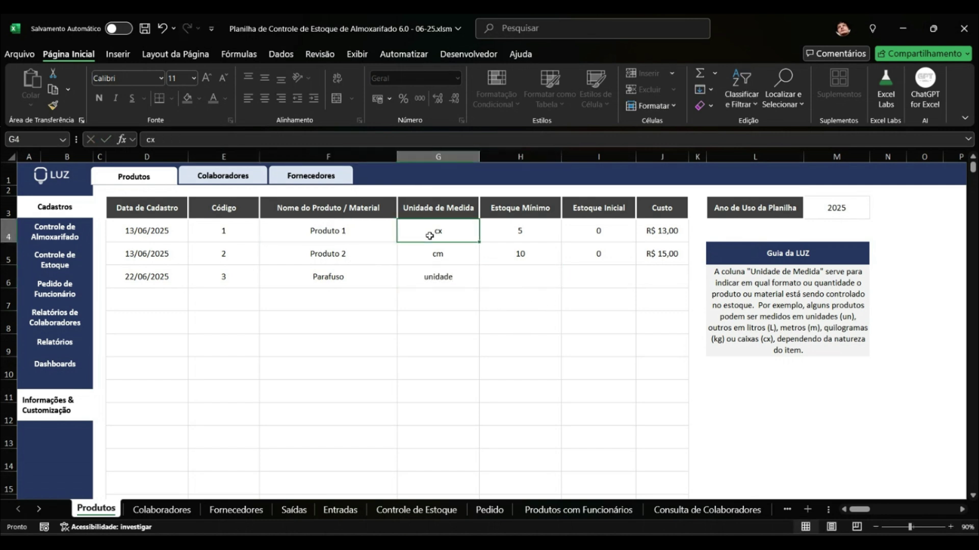
click(386, 255)
click(427, 251)
click(439, 278)
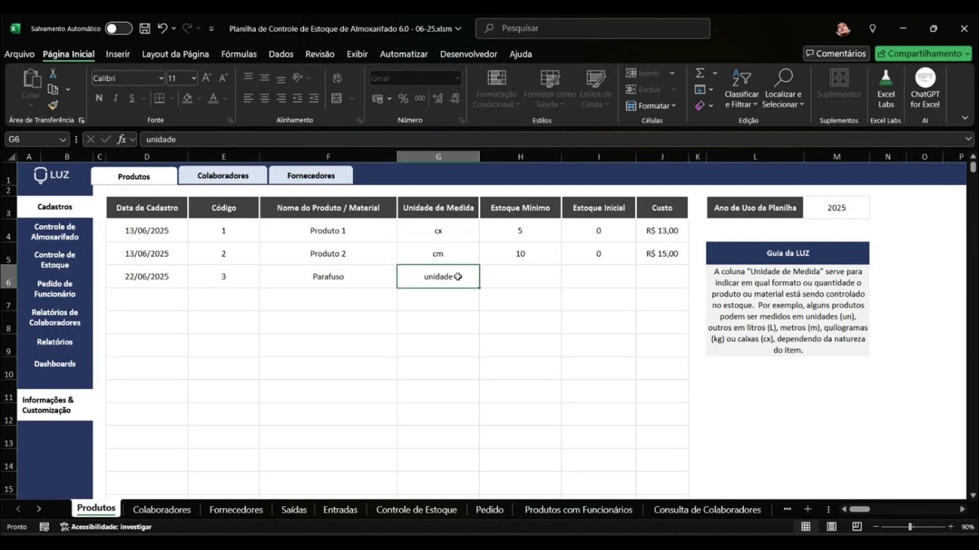
Set the minimum stock of Parafuso to 20.
click(536, 269)
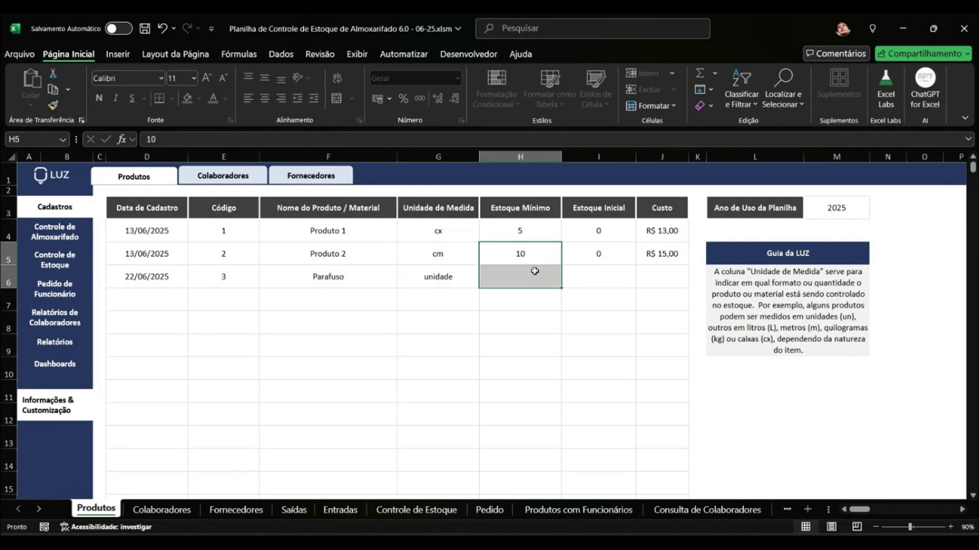
text(20)
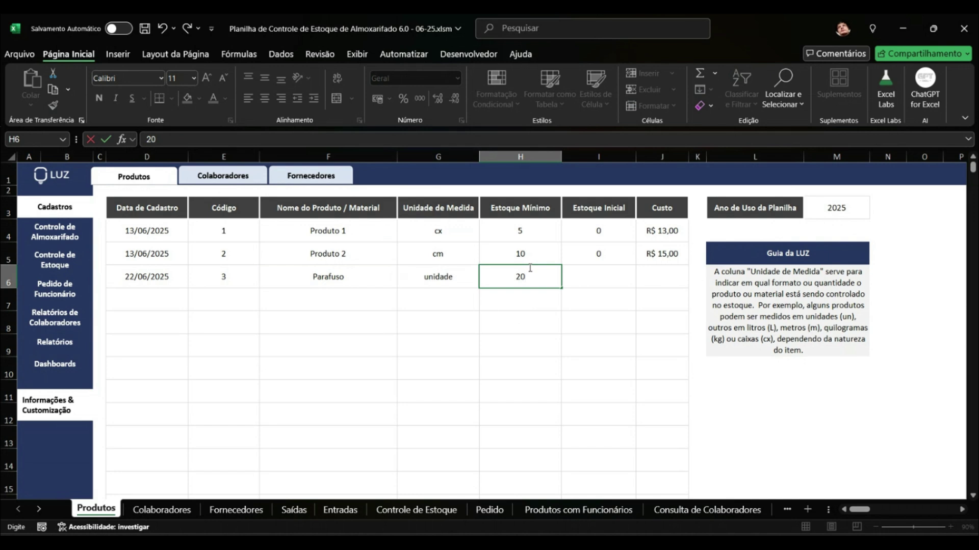
key(Return)
click(520, 278)
click(468, 275)
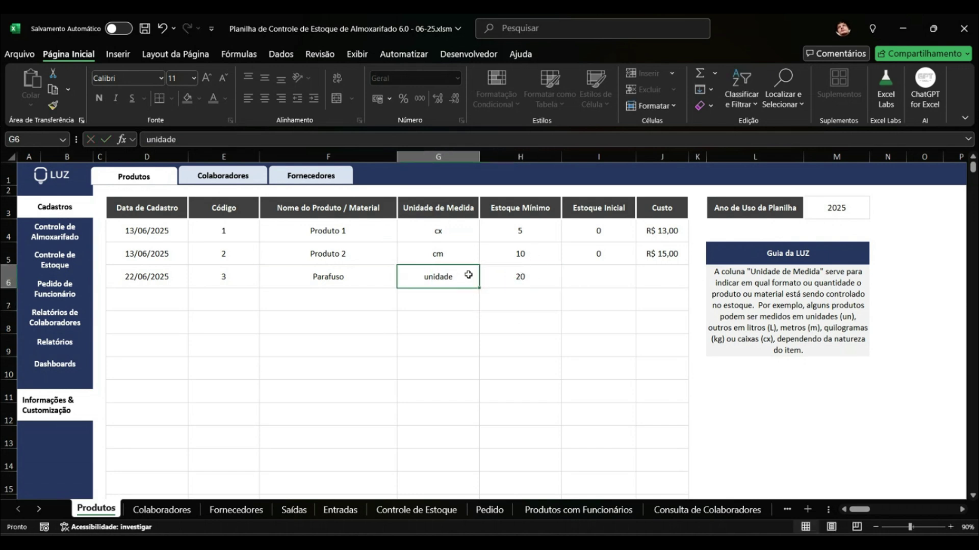
click(347, 269)
click(518, 231)
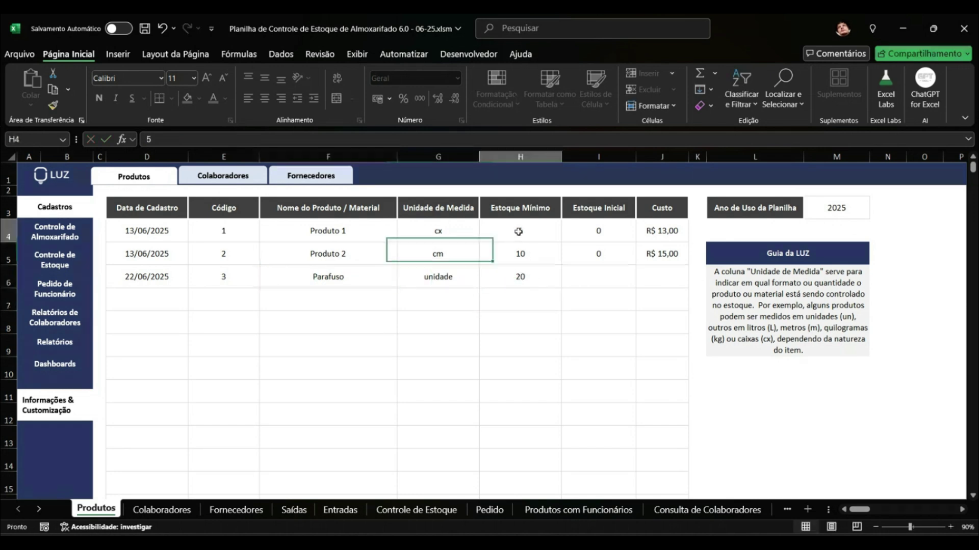
Rename the first product in the list as Leite.
click(365, 228)
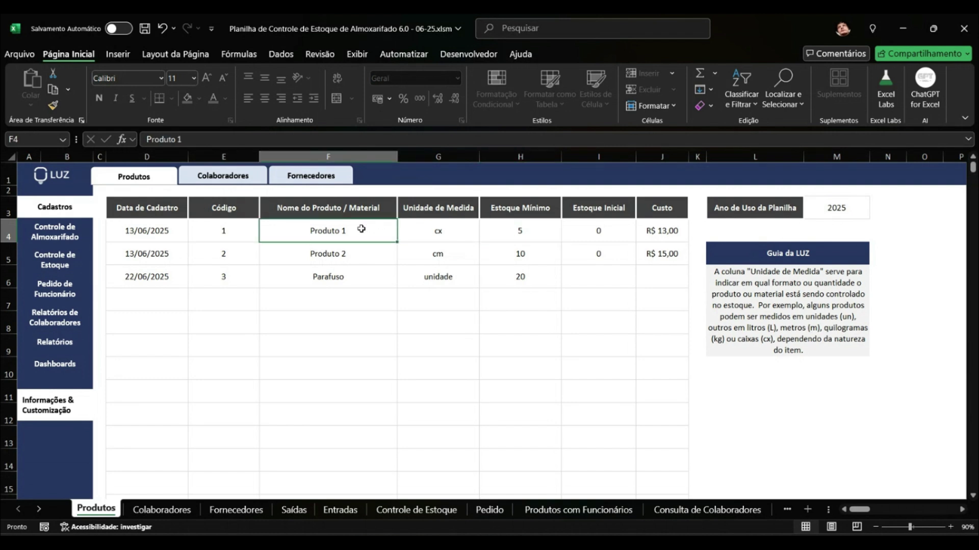
text(Leite)
click(389, 424)
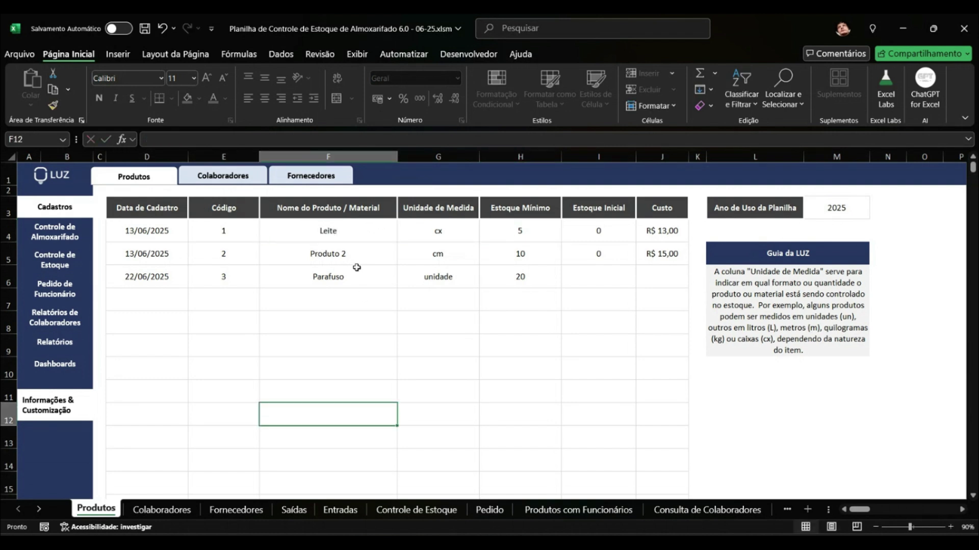
Set the first product's unit of measure to latas and its name to tinta.
click(436, 228)
text(latas)
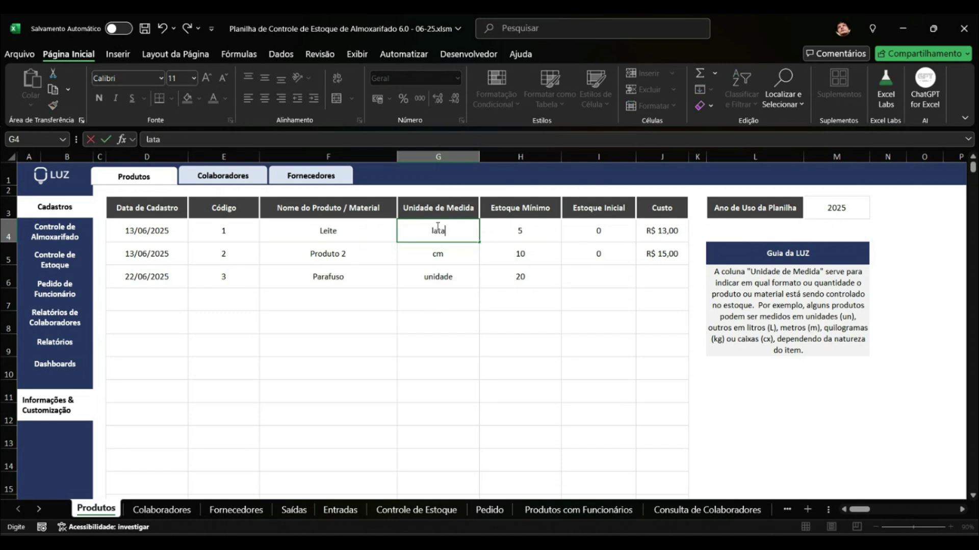
click(336, 226)
text(tinta)
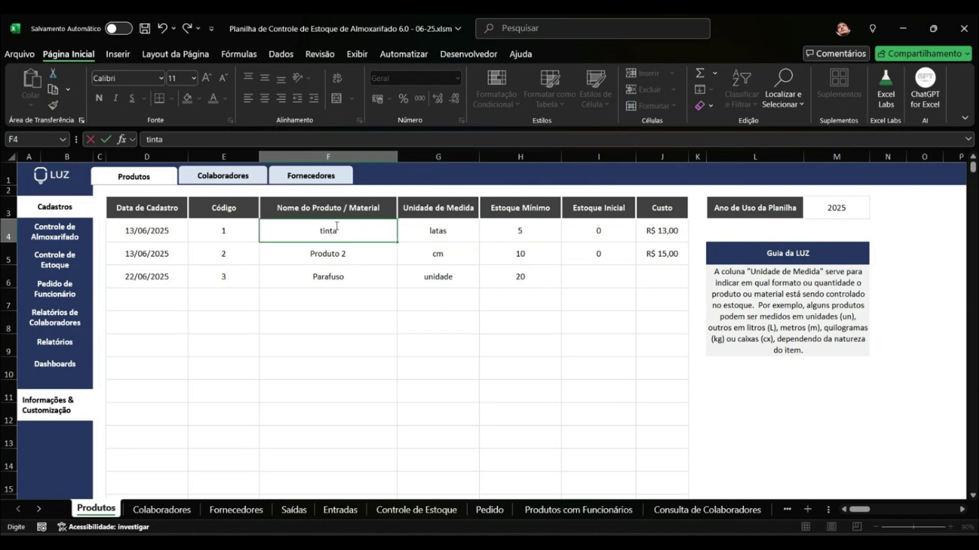
key(Return)
mouse_move(438, 230)
mouse_down()
mouse_move(439, 341)
mouse_move(438, 231)
mouse_up()
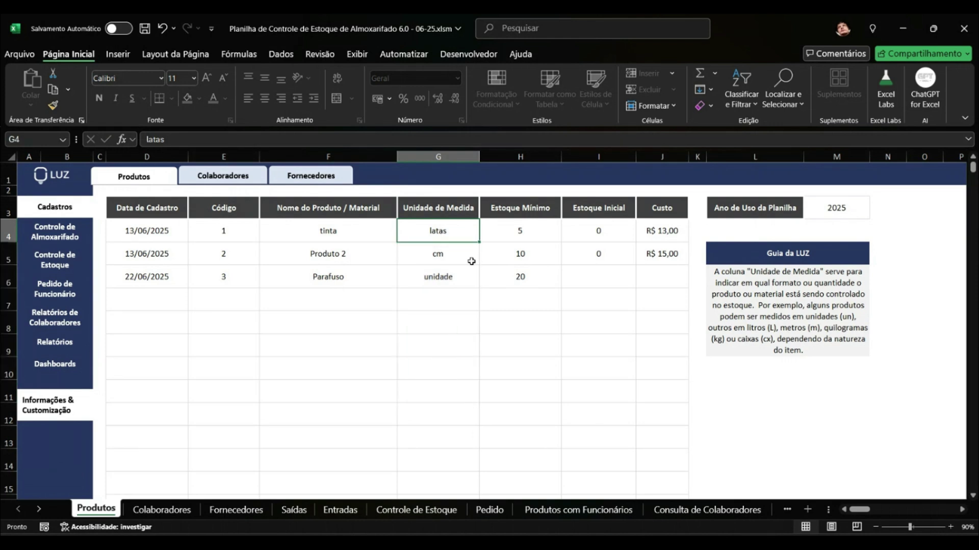
click(615, 237)
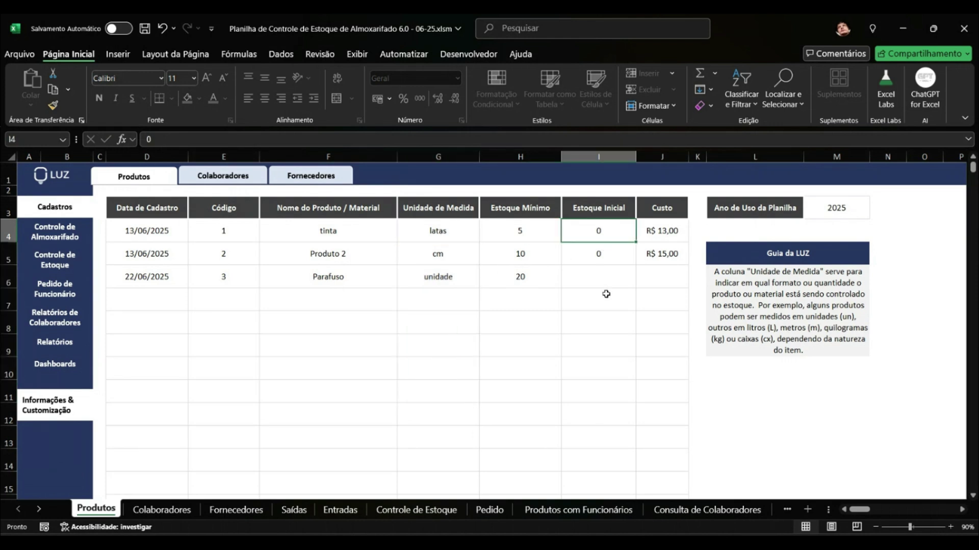
click(522, 231)
drag(522, 230, 524, 365)
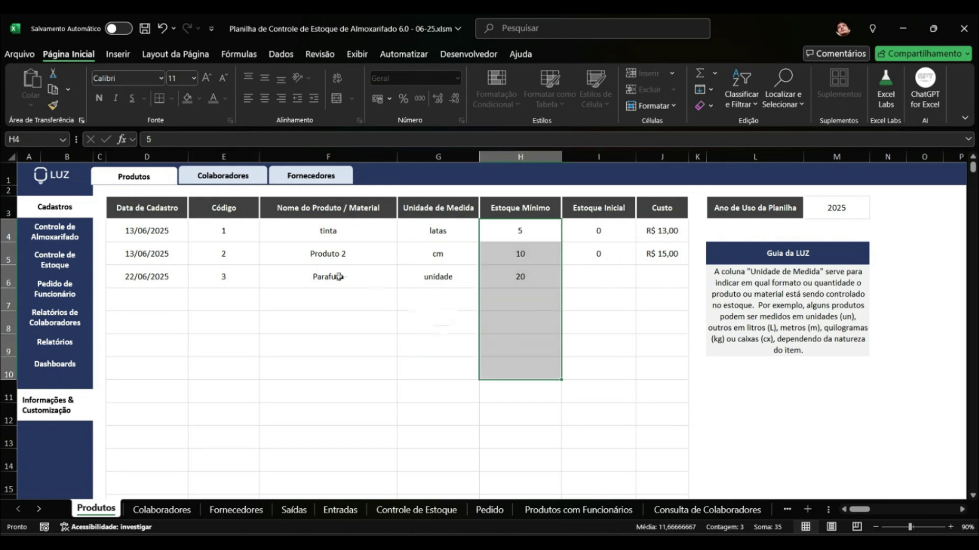
Set the initial stock to 30 for Parafuso, 15 for Produto 2 and 9 for tinta.
click(613, 272)
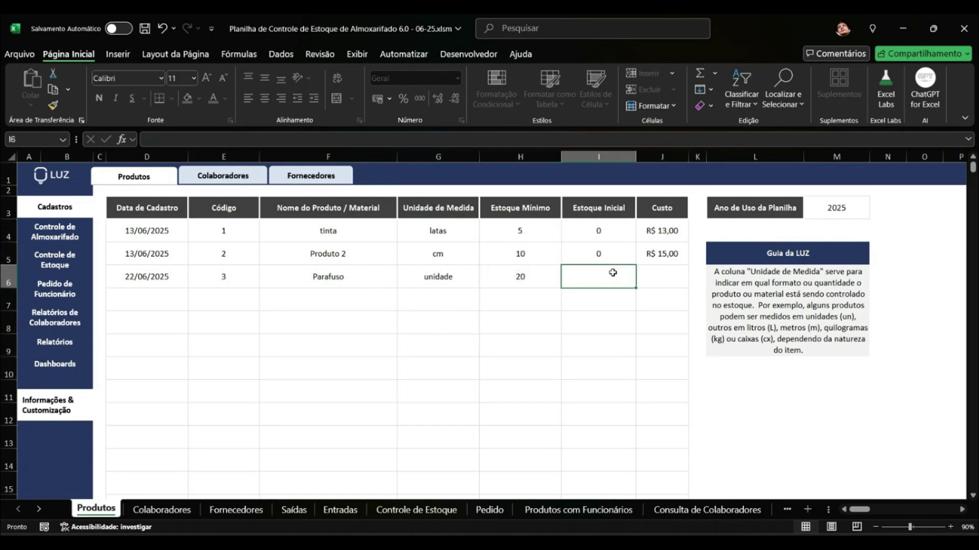
text(30)
key(Return)
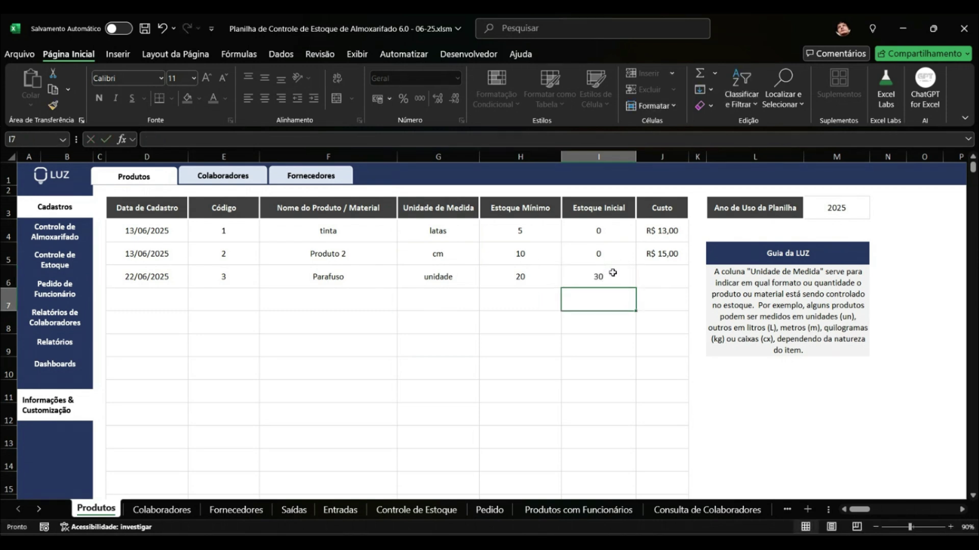
click(604, 257)
text(15)
key(Return)
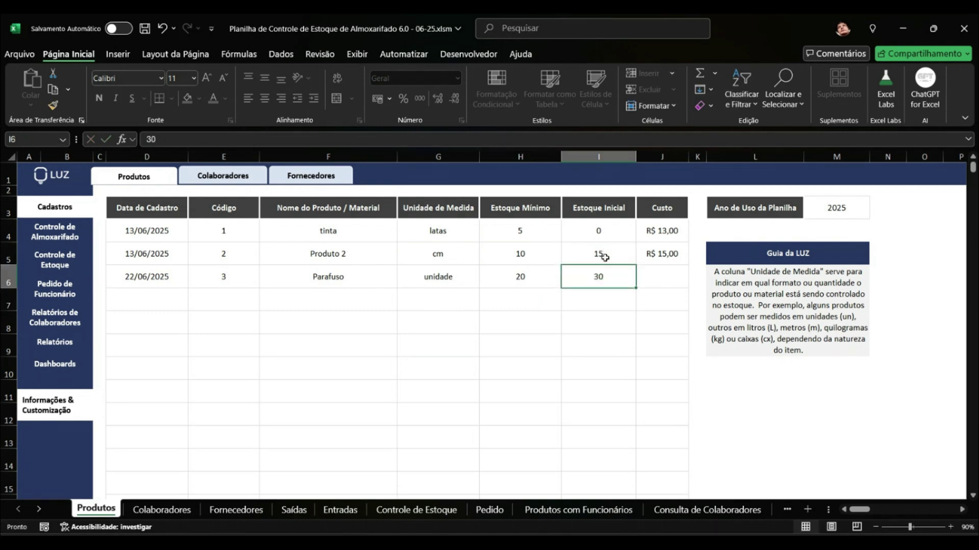
click(593, 231)
text(9)
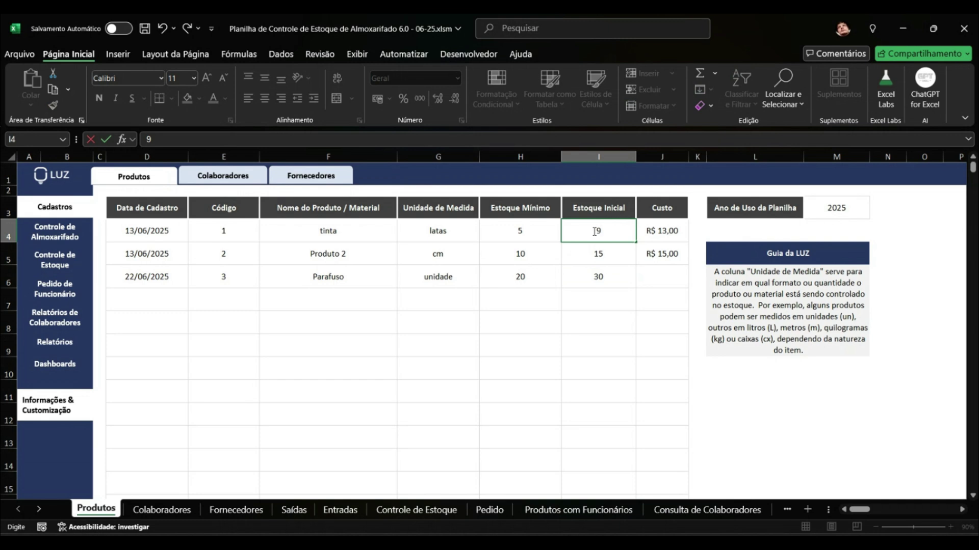
key(Return)
Enter a cost of R$ 1,00 for Parafuso.
click(657, 232)
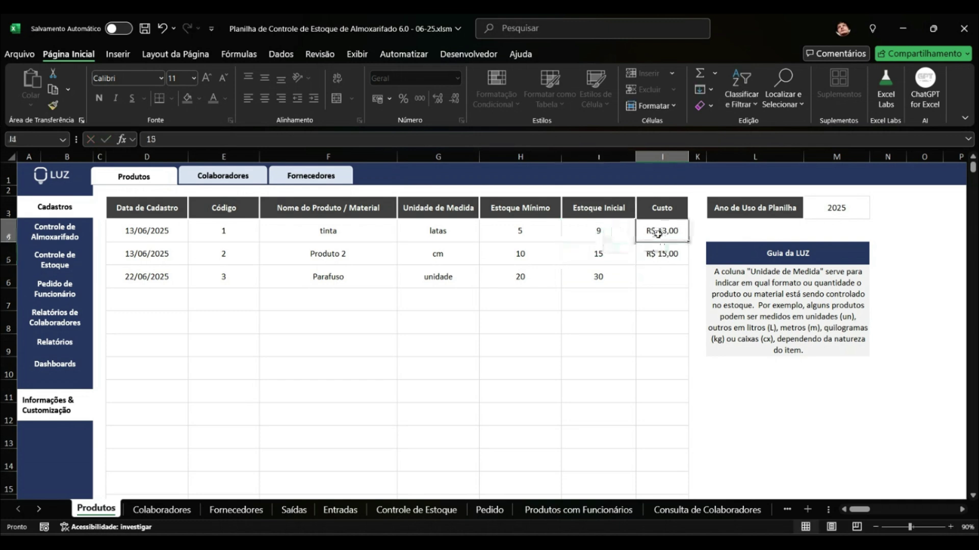
drag(658, 232, 660, 254)
click(657, 277)
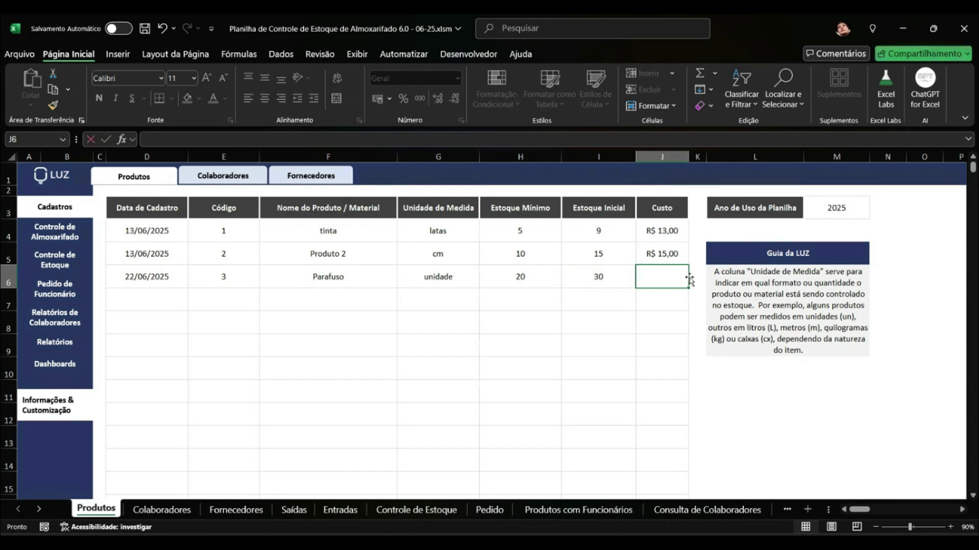
text(1)
key(Return)
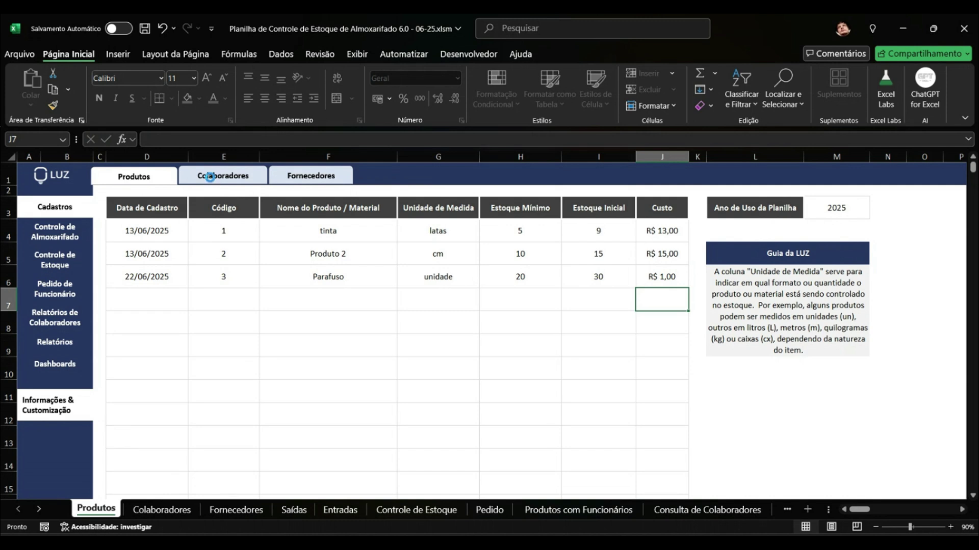
Open the Colaboradores register and examine the employee name and area columns.
click(210, 176)
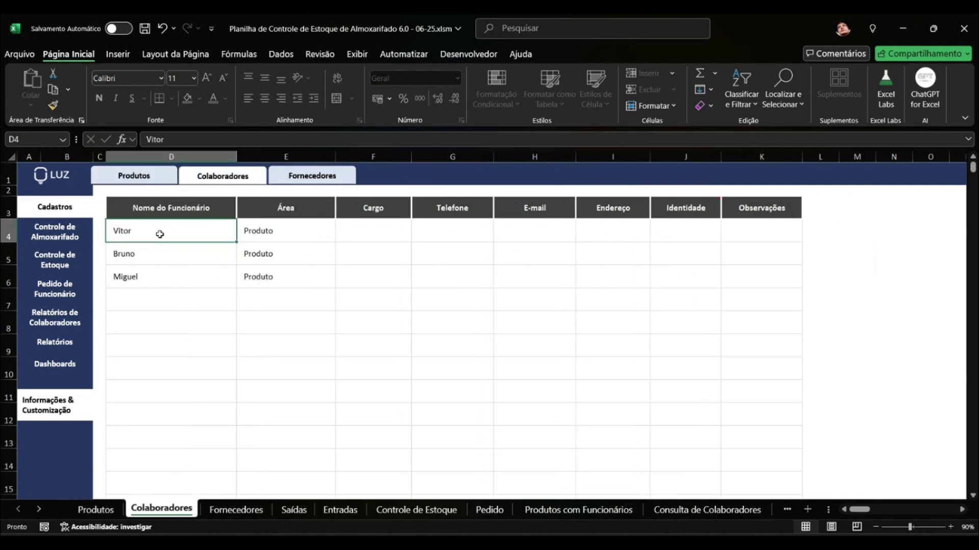
drag(168, 230, 181, 346)
click(286, 231)
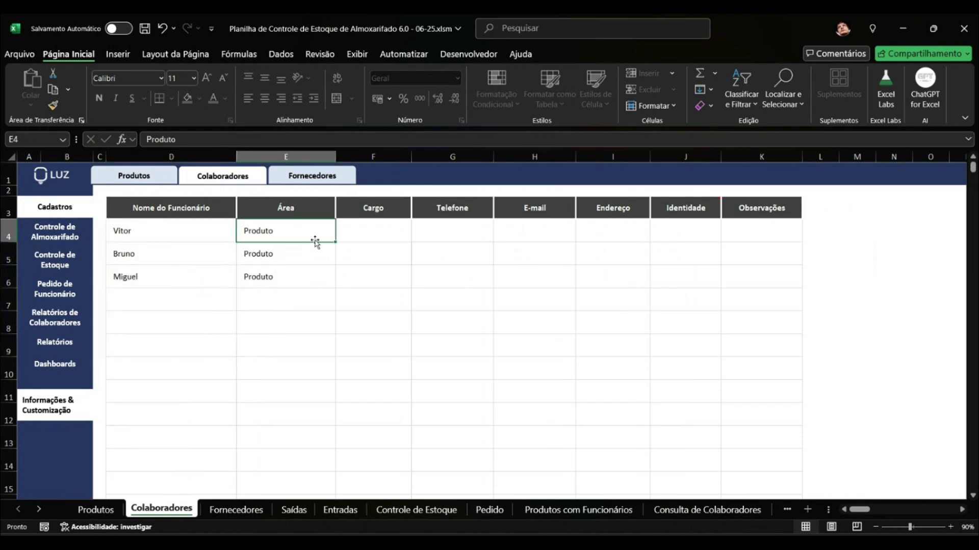
drag(301, 228, 285, 347)
click(280, 278)
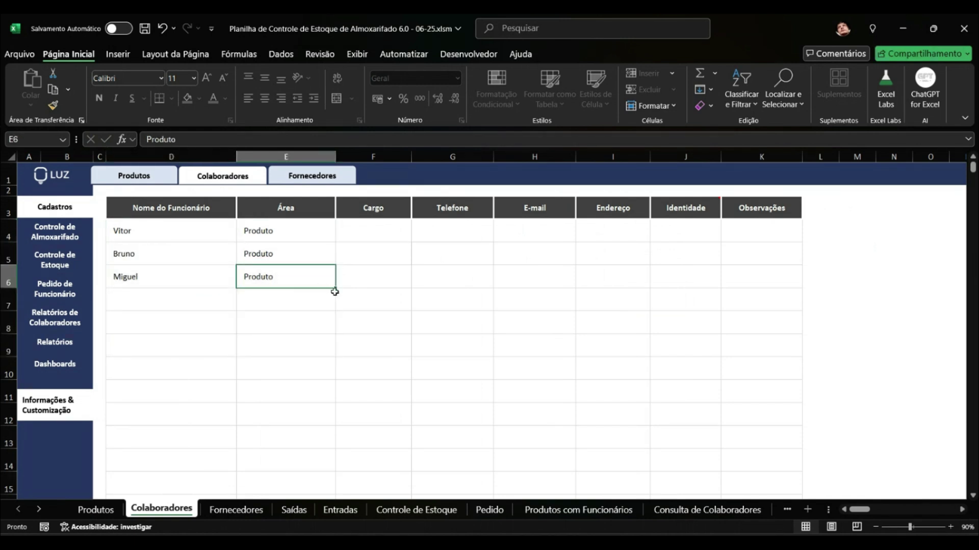
click(406, 233)
drag(307, 221, 535, 319)
click(452, 299)
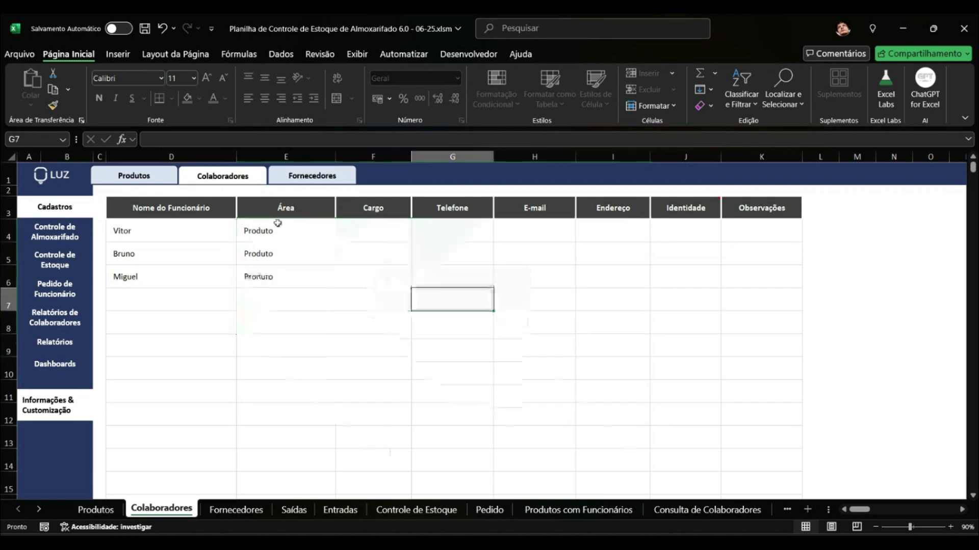
drag(278, 223, 362, 391)
click(301, 294)
click(284, 231)
Examine the employee fields from Cargo through Observações, including the note on the Identidade header.
click(369, 227)
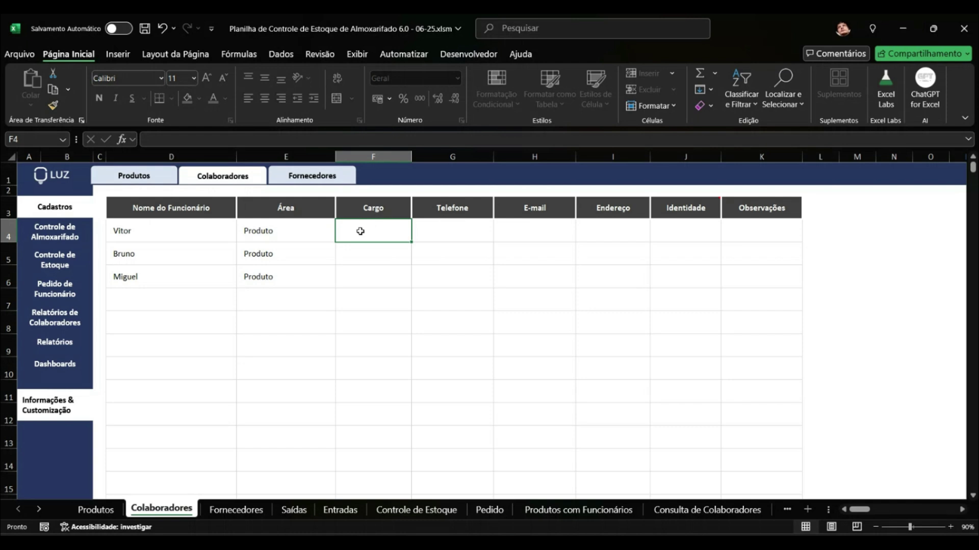
drag(203, 232, 452, 236)
click(540, 230)
click(633, 228)
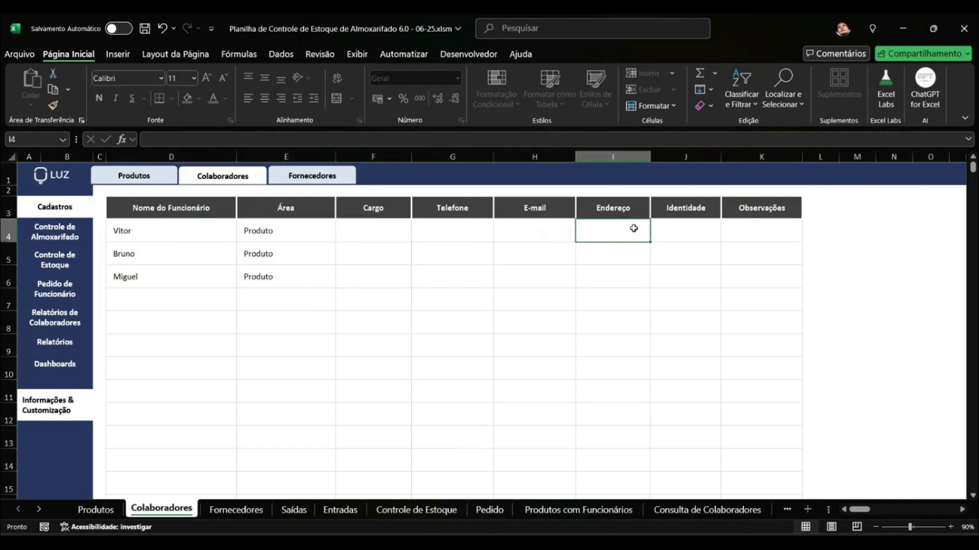
click(694, 224)
mouse_move(705, 209)
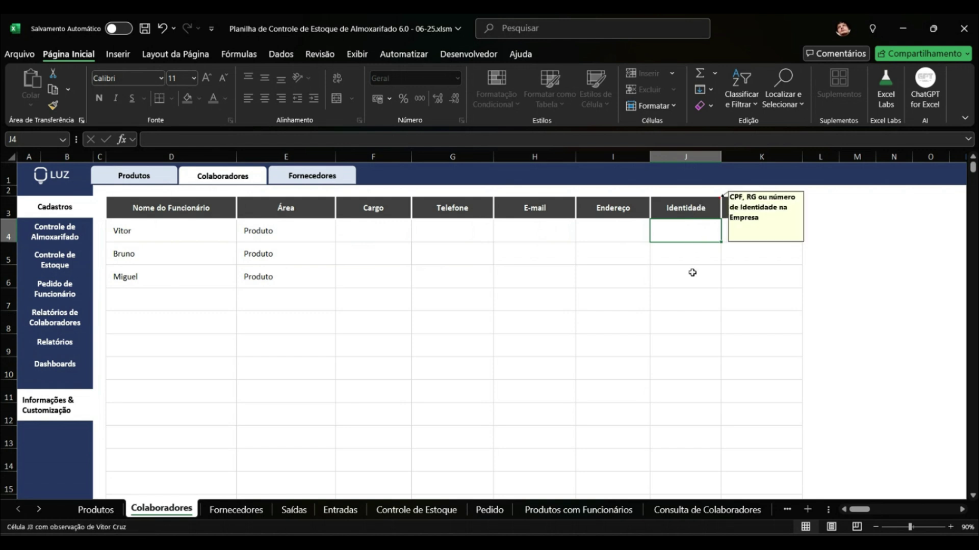
click(743, 242)
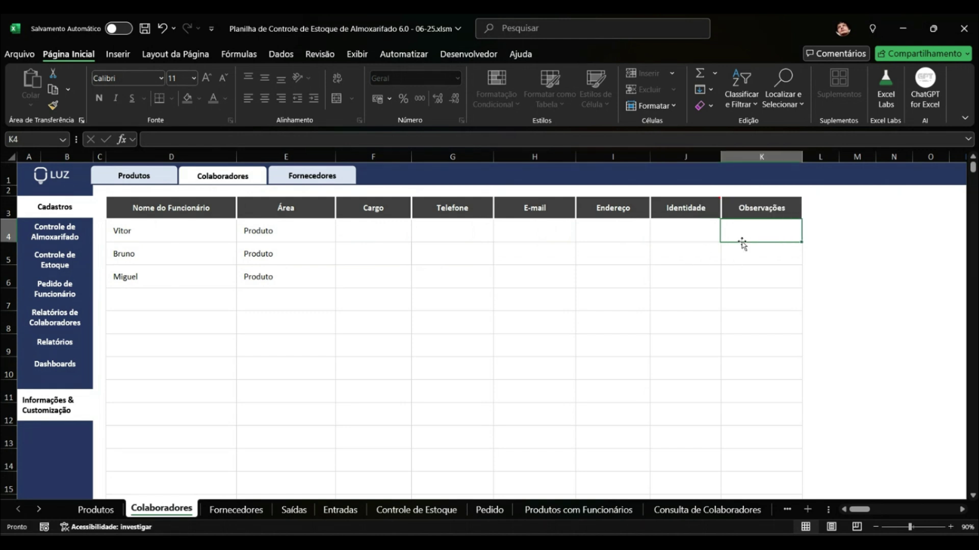
Open the Fornecedores register, widen its Empresa column and examine the Contato through Total Comprado fields.
click(291, 182)
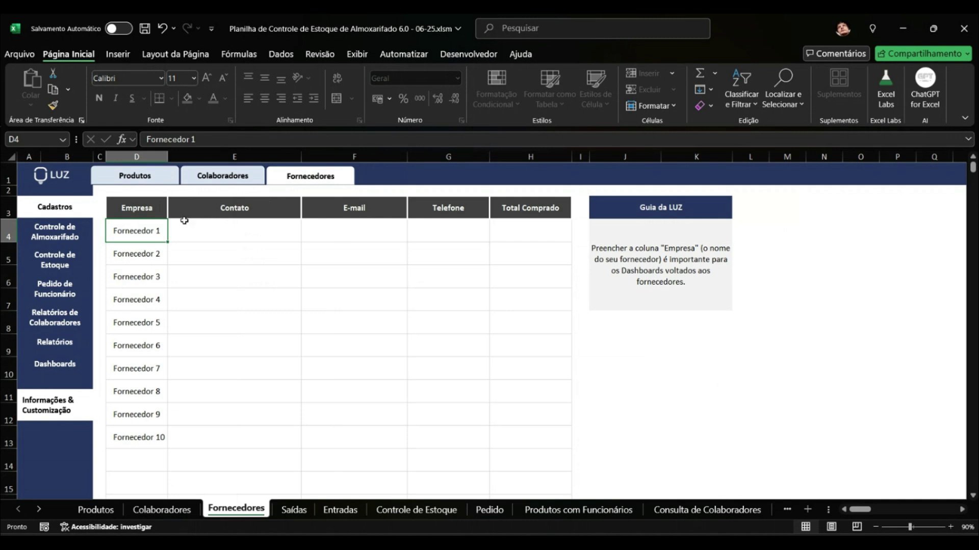
drag(168, 156, 207, 156)
click(279, 246)
click(363, 236)
click(454, 236)
click(589, 236)
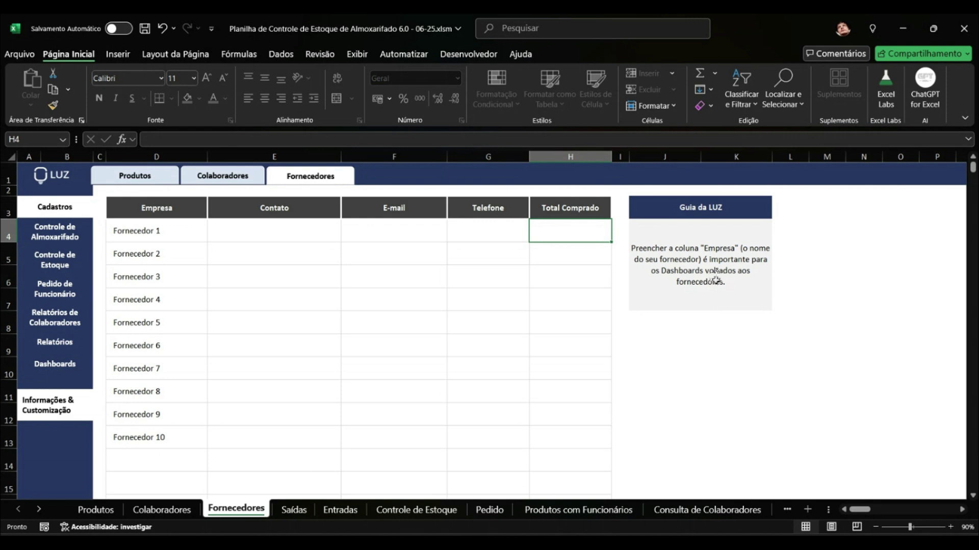
In the Saídas sheet, change the product to tinta in row 4 and to Produto 2 in row 6.
click(57, 238)
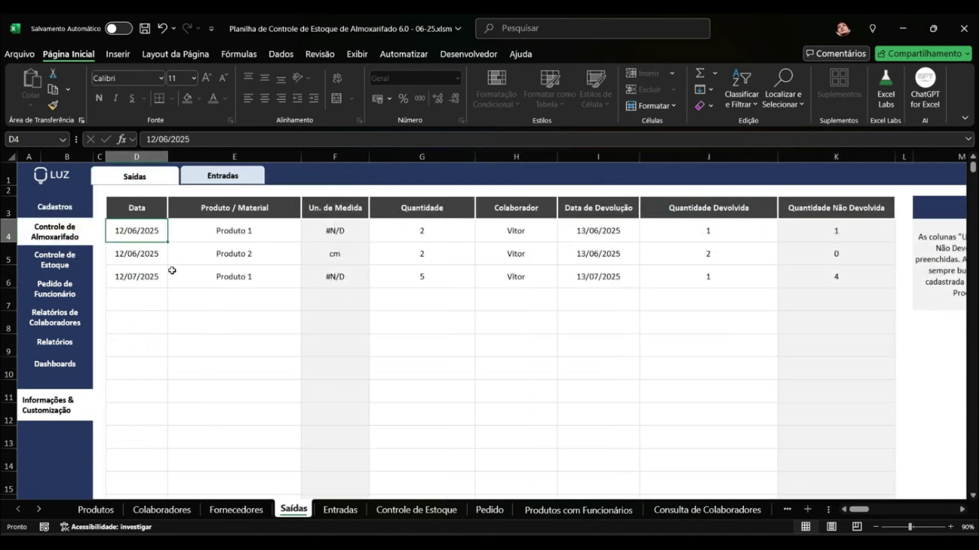
click(216, 233)
click(307, 236)
click(252, 249)
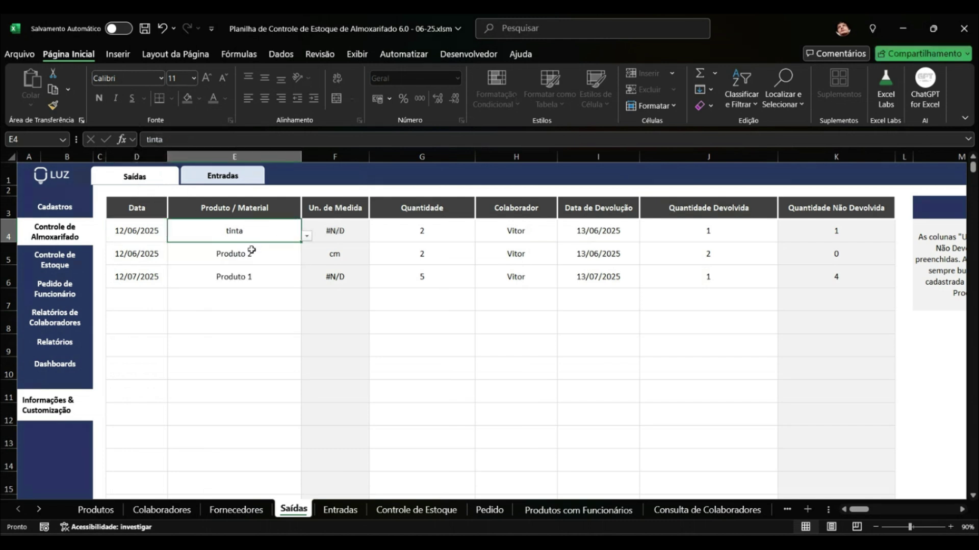
click(258, 275)
click(306, 282)
click(247, 306)
Start a new stock exit in row 7 dated 22/06 with tinta as the product.
click(139, 299)
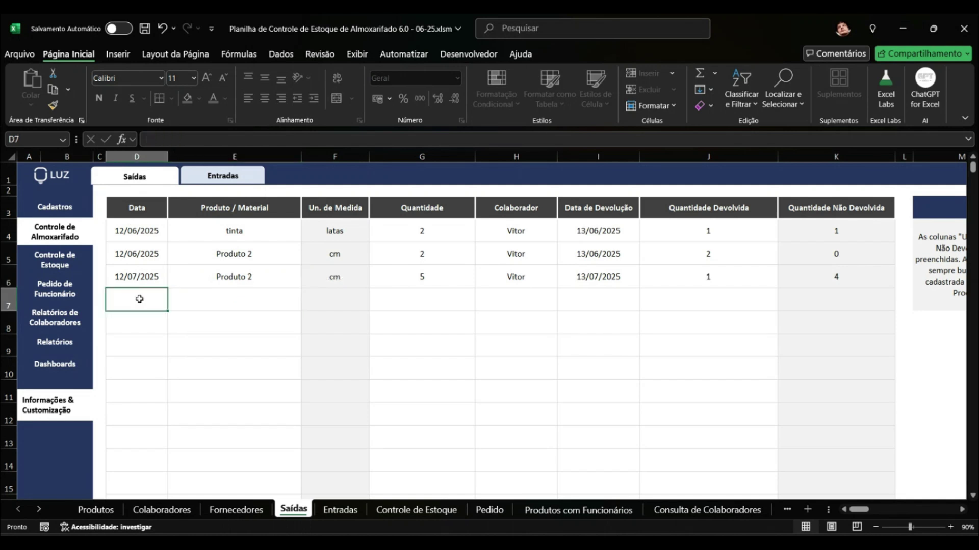
text(22/06)
key(Return)
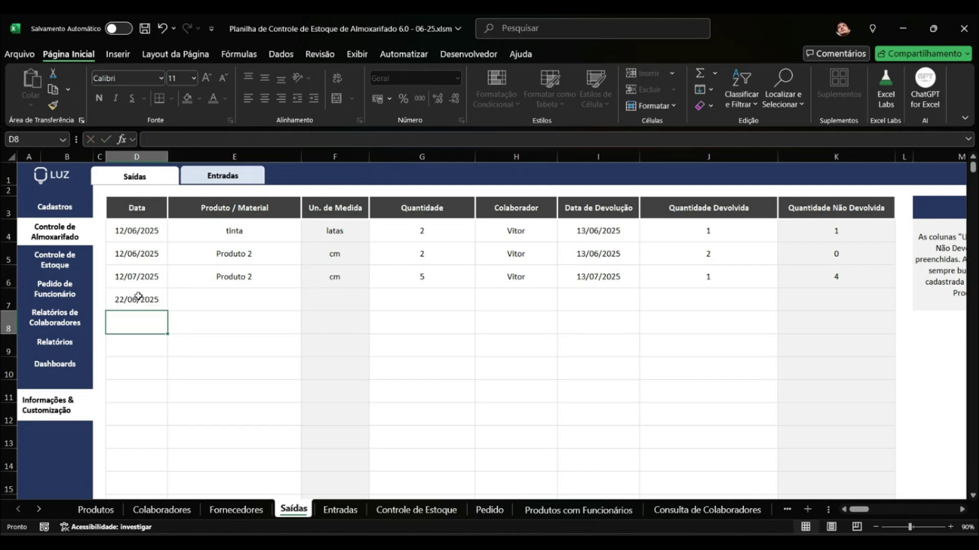
click(202, 310)
click(307, 305)
click(221, 418)
click(250, 301)
click(307, 305)
click(252, 318)
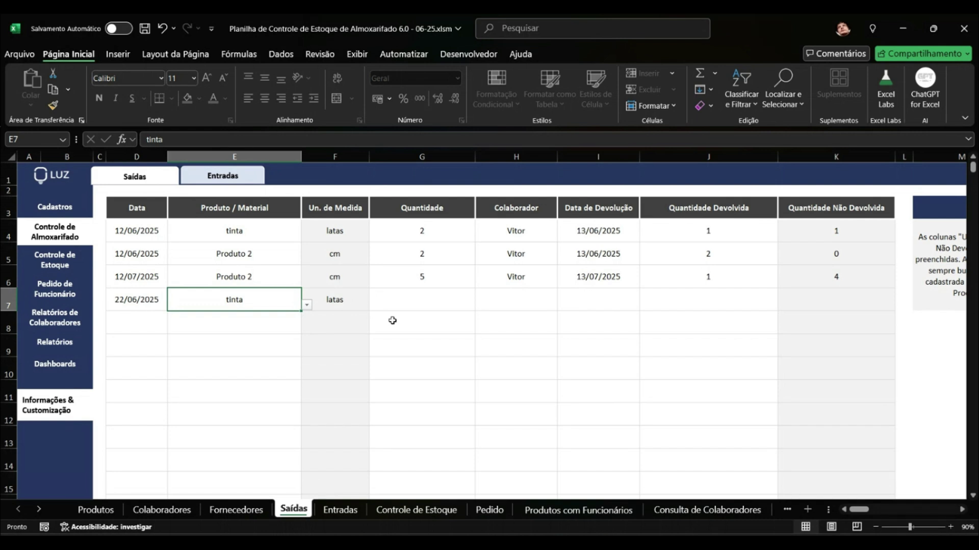
Set the new exit's quantity to 2 and assign the second registered employee as its Colaborador.
click(424, 304)
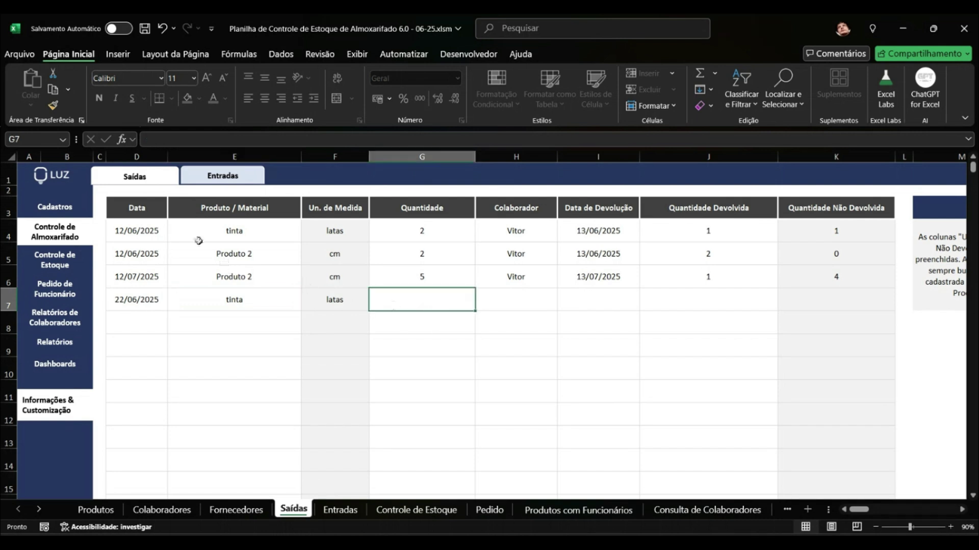
text(2)
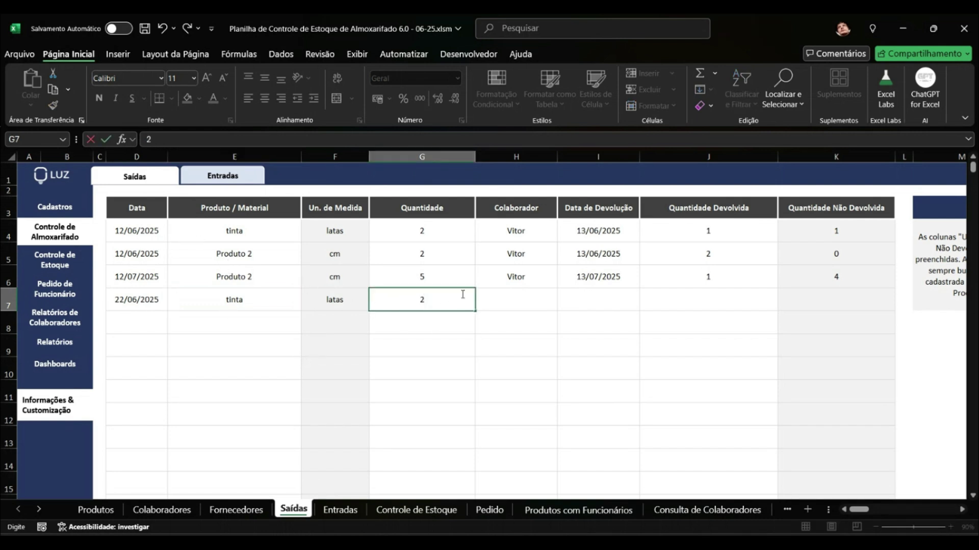
click(508, 301)
click(563, 305)
click(524, 330)
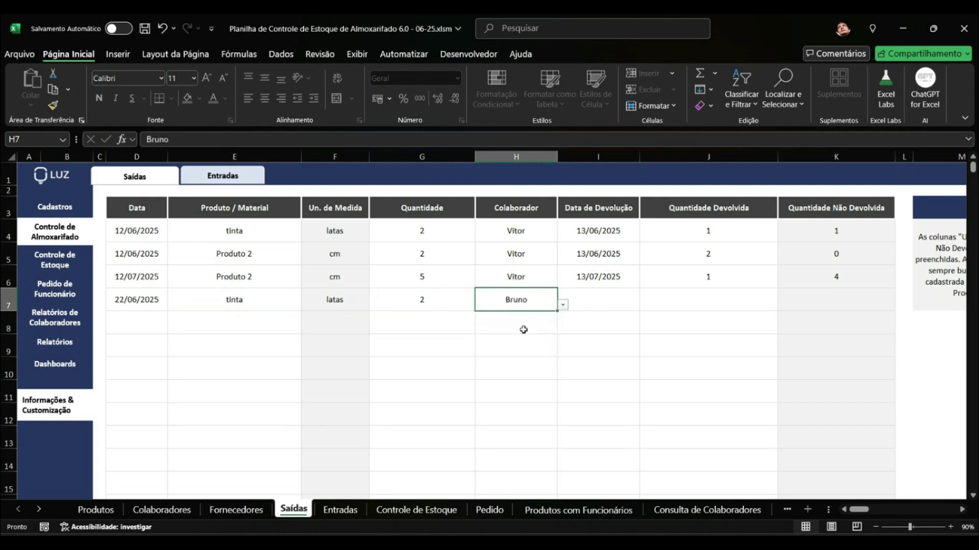
click(595, 304)
click(520, 300)
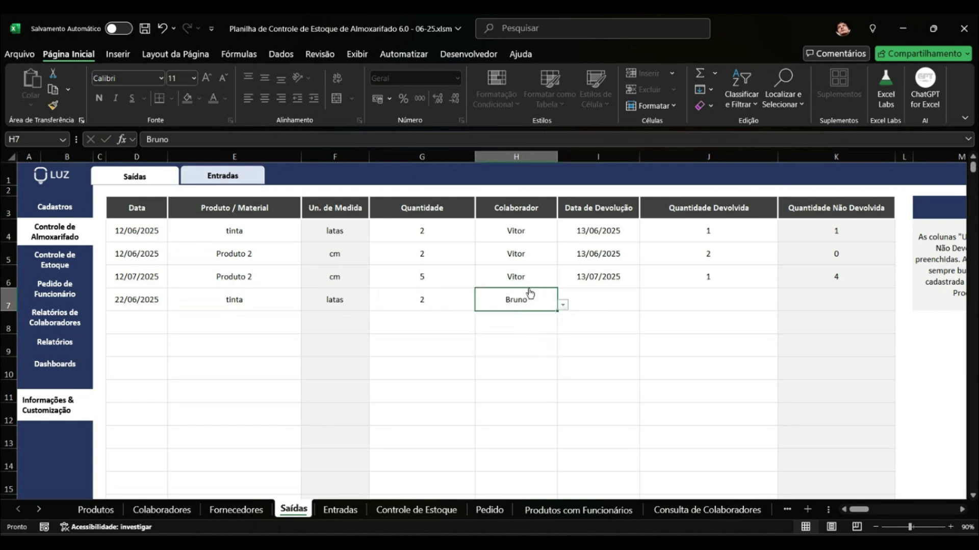
Enter 22/06 as the return date and 1 as the returned quantity for the exit in row 7.
click(586, 291)
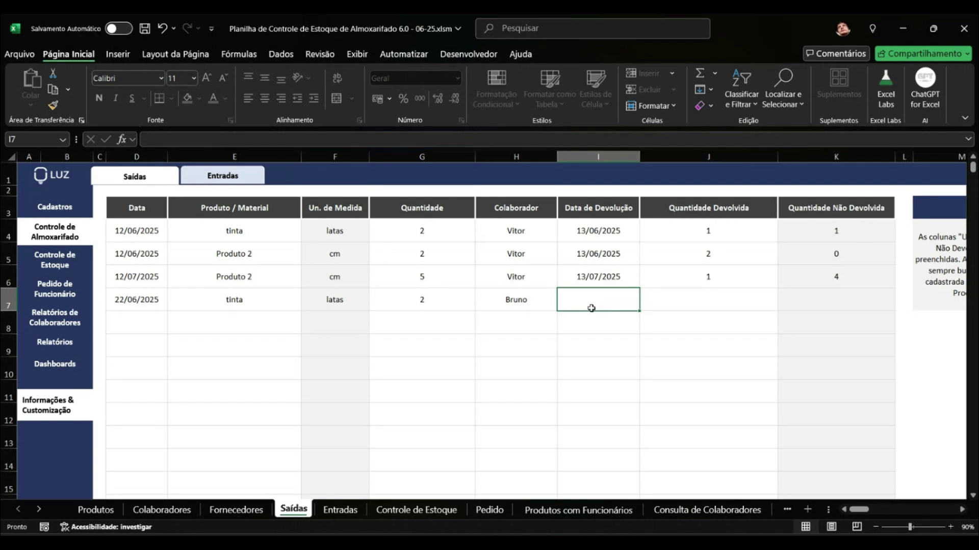
text(22/06)
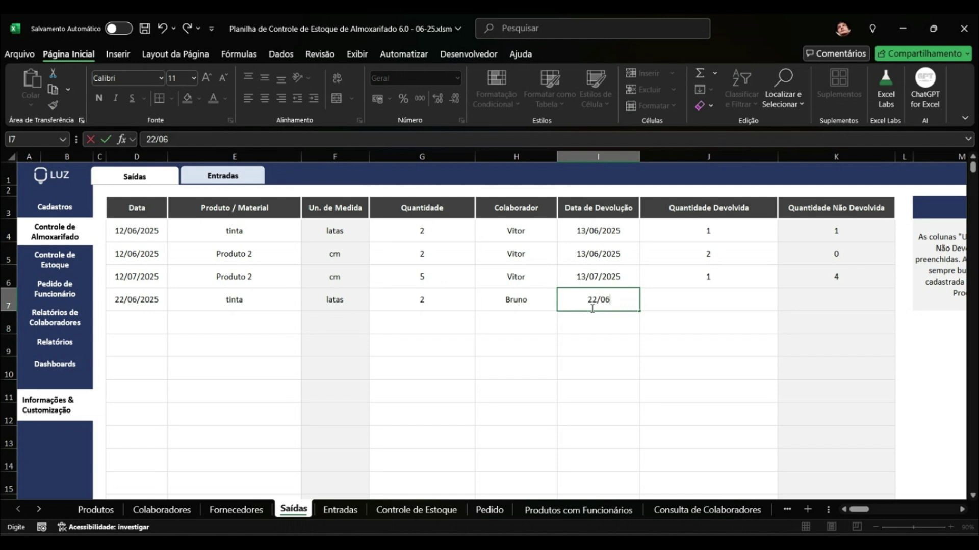
key(Return)
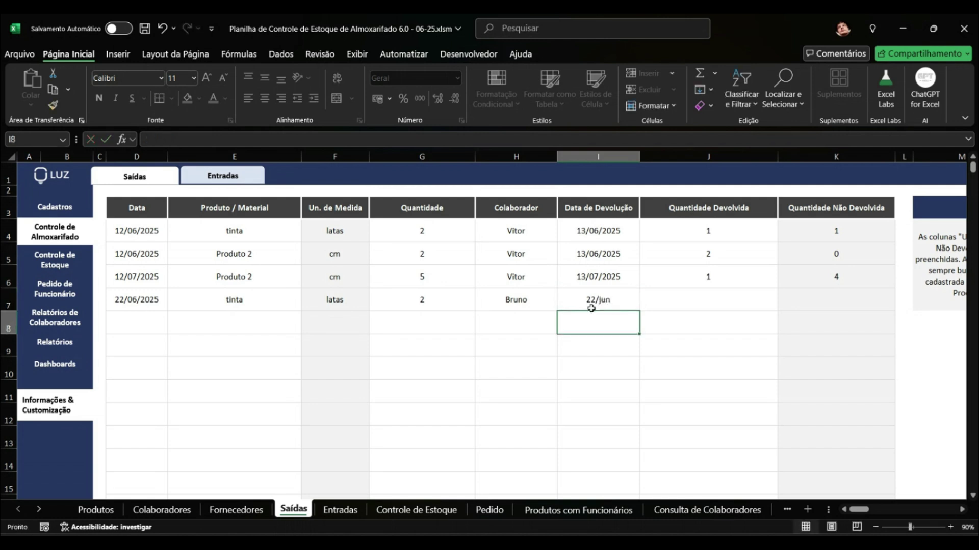
click(676, 299)
text(1)
key(Return)
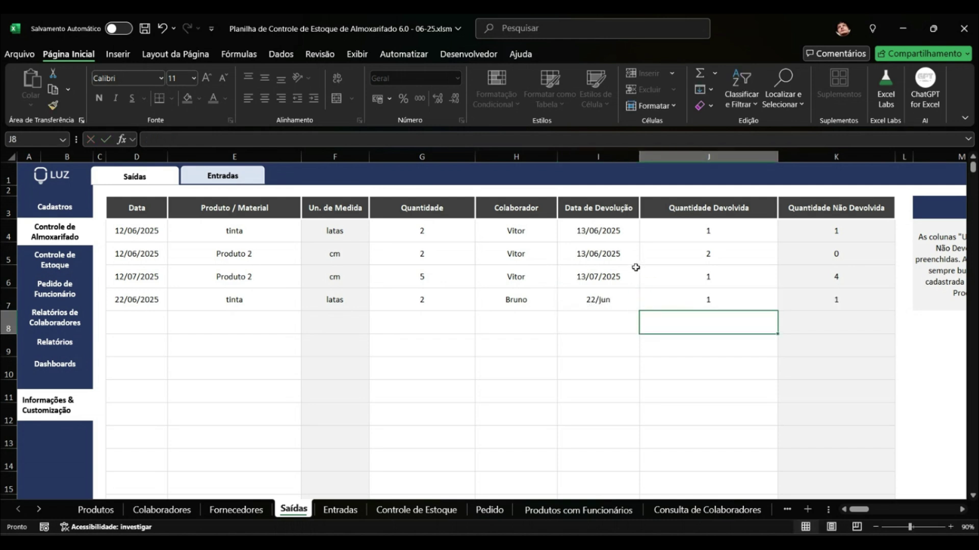
Unprotect the Saídas sheet and copy the date format of return date I6 onto I7.
click(600, 280)
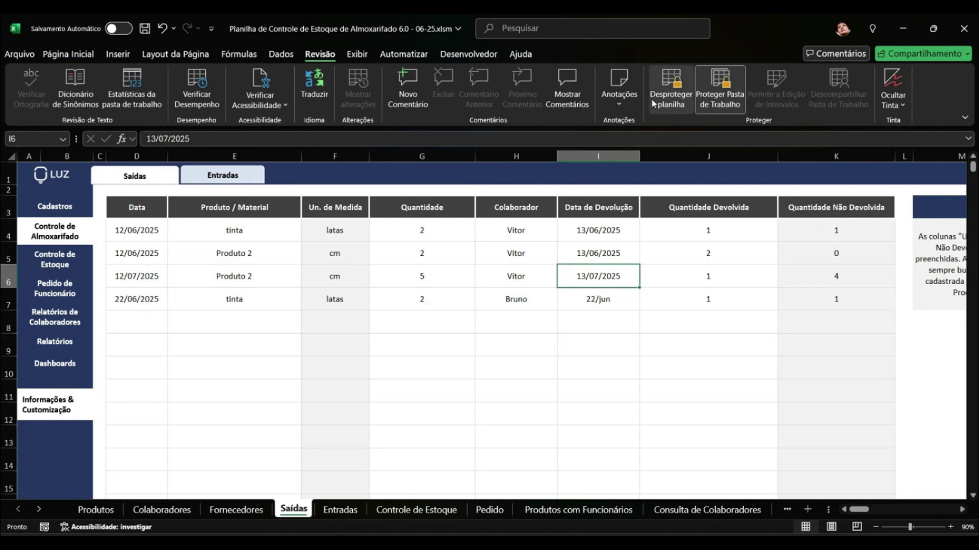
click(669, 89)
click(68, 54)
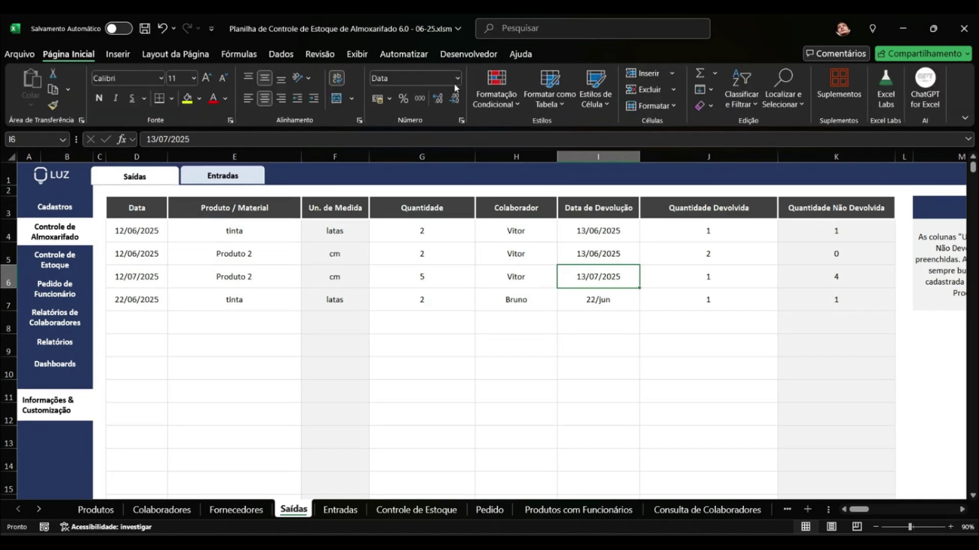
click(53, 105)
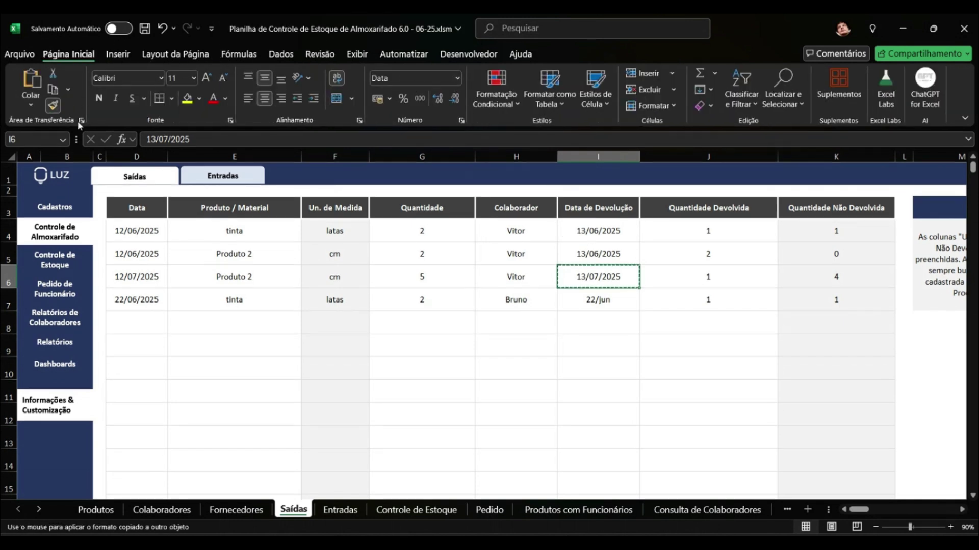
click(586, 303)
click(599, 382)
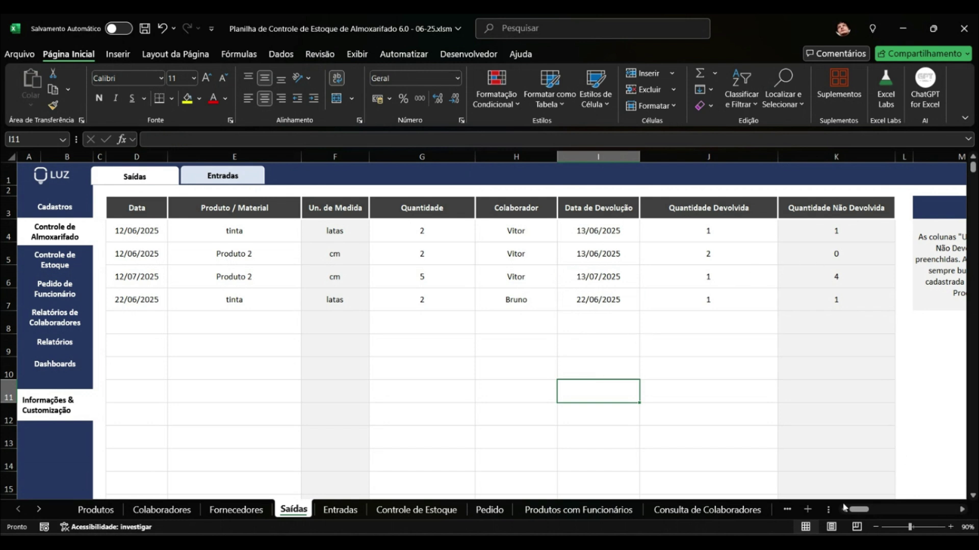
Examine the Guia da LUZ note and how row 7's Quantidade Não Devolvida follows from the issued and returned quantities.
scroll(962, 509, right, 5)
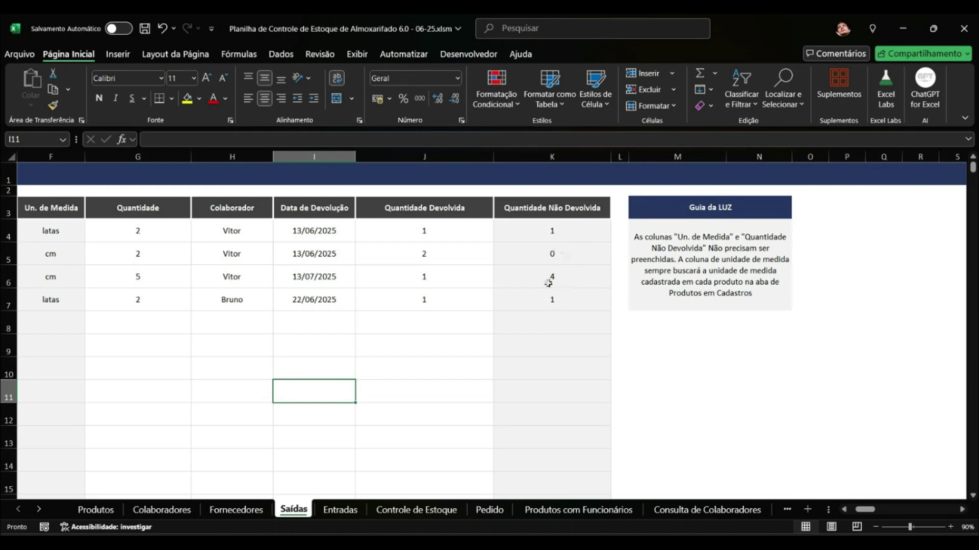
click(158, 308)
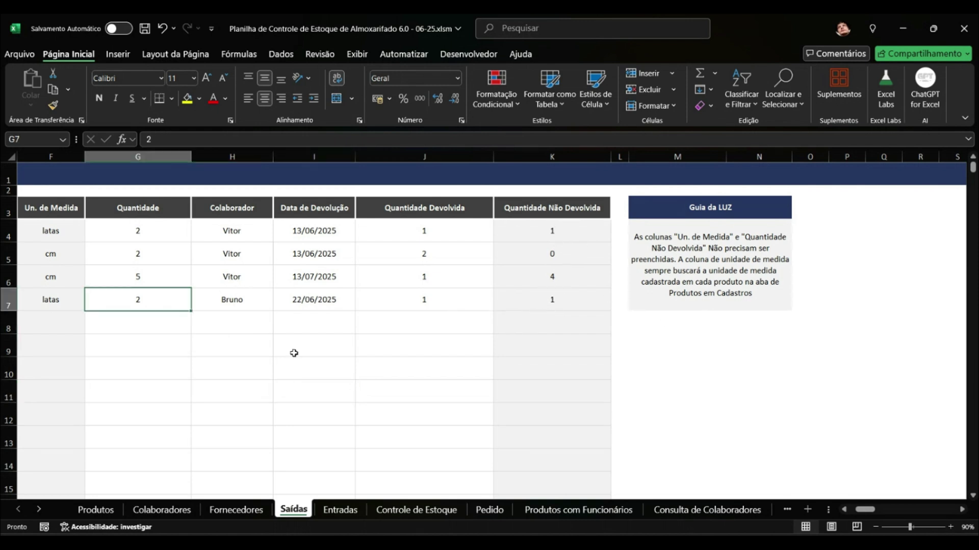
click(420, 298)
click(149, 296)
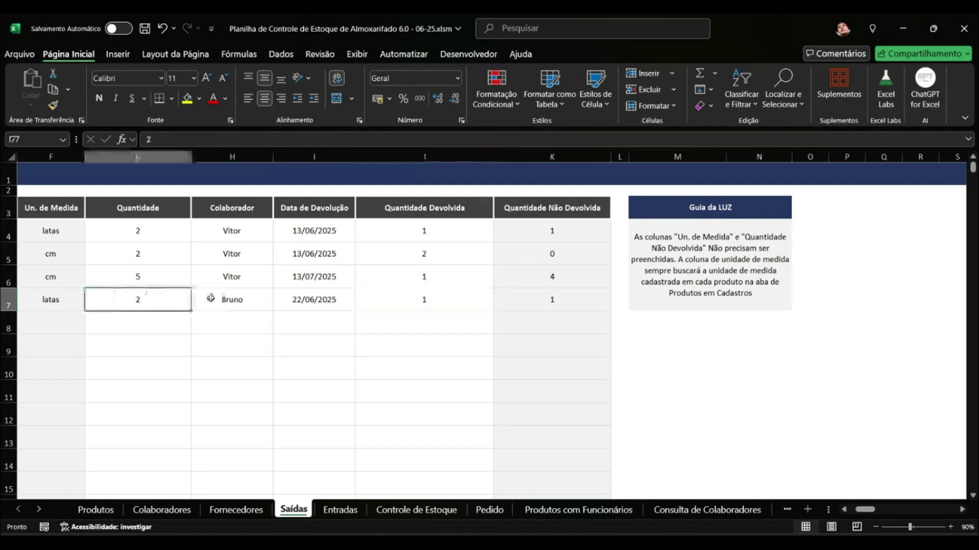
click(394, 324)
click(525, 309)
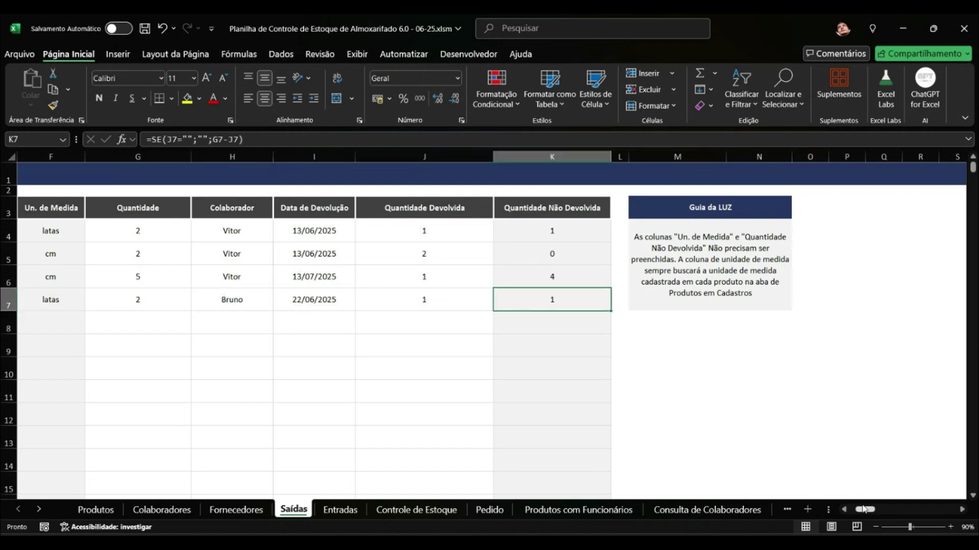
In the Entradas sheet, set the product to tinta in rows 4, 6 and 7.
drag(865, 510, 859, 509)
click(254, 177)
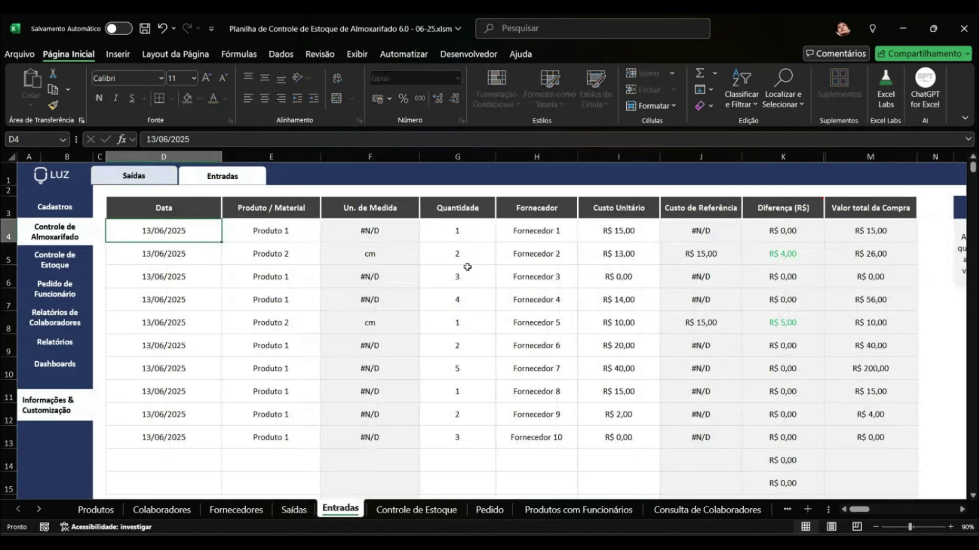
click(237, 224)
click(325, 236)
click(297, 250)
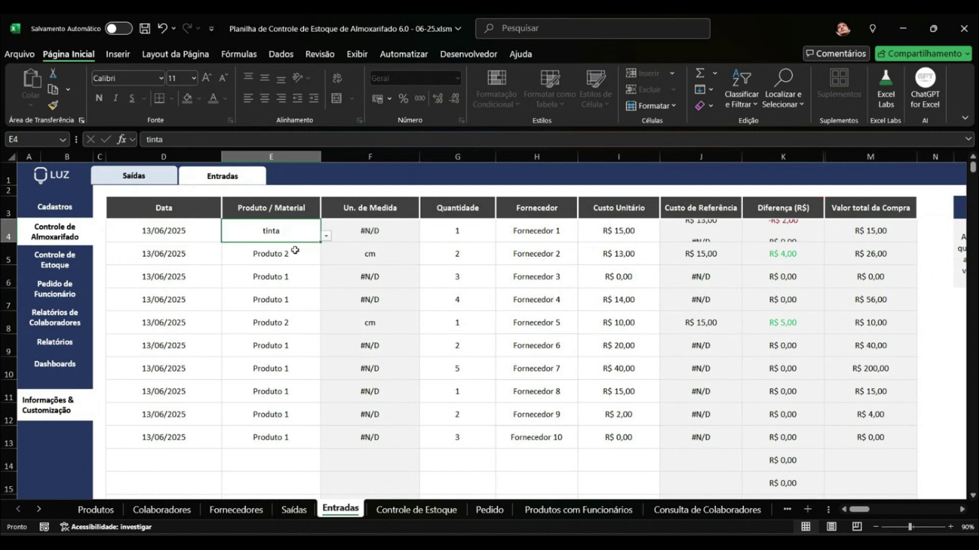
click(289, 275)
click(326, 281)
click(239, 294)
click(313, 301)
click(325, 305)
click(287, 309)
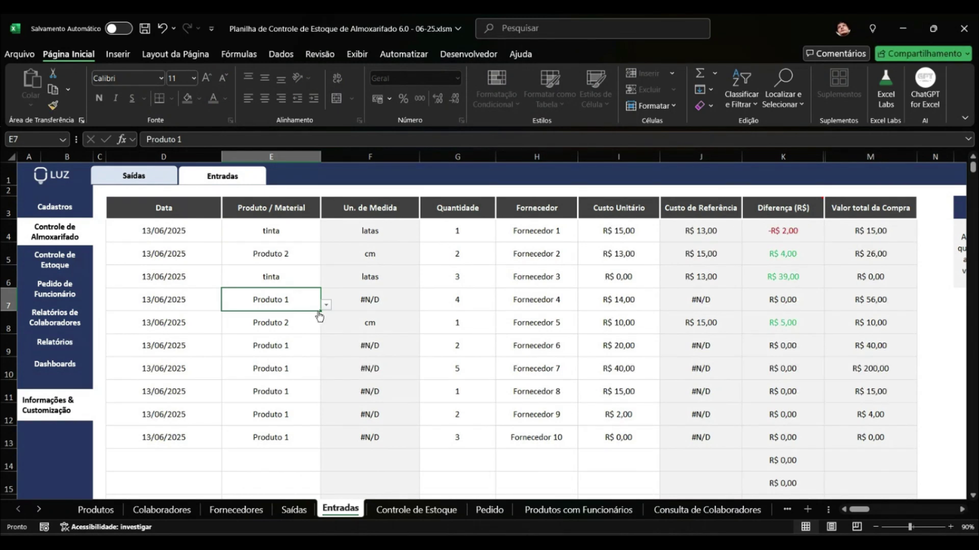
click(297, 318)
Set the product in Entradas row 9 to tinta and copy it down to rows 10 through 13.
click(290, 347)
click(325, 350)
click(288, 362)
key(ctrl+c)
drag(286, 365, 276, 440)
key(ctrl+v)
click(259, 461)
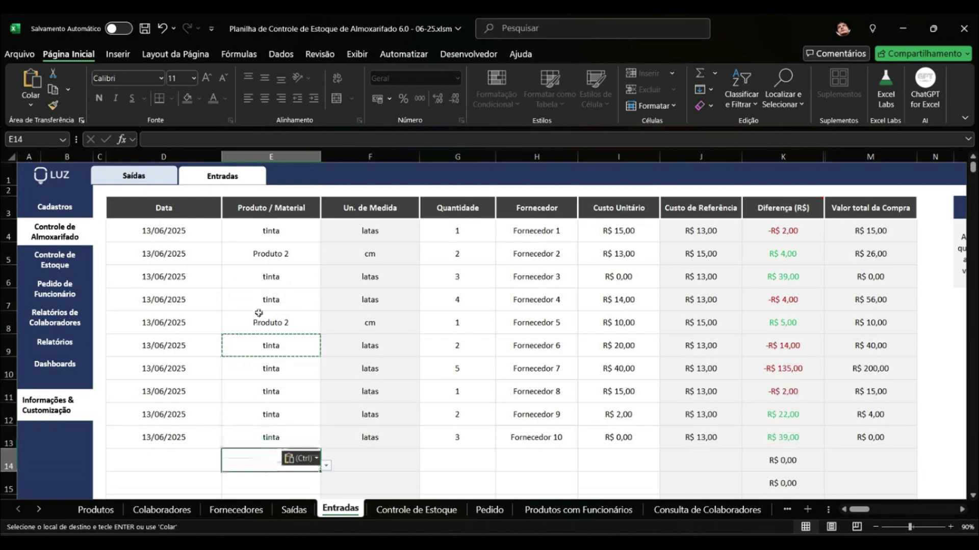
Examine the first stock entry's date, product, quantity, supplier and unit cost against its reference cost.
click(257, 277)
click(258, 239)
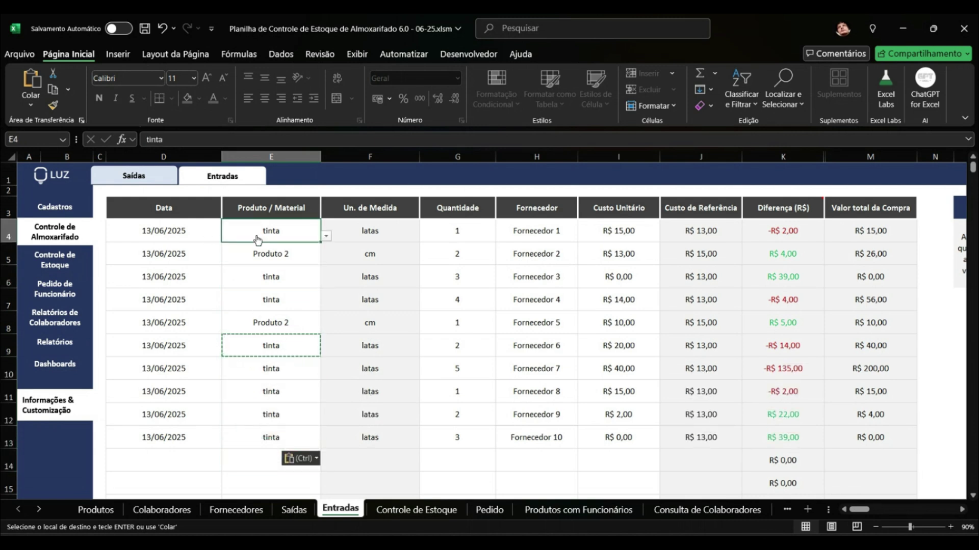
click(162, 226)
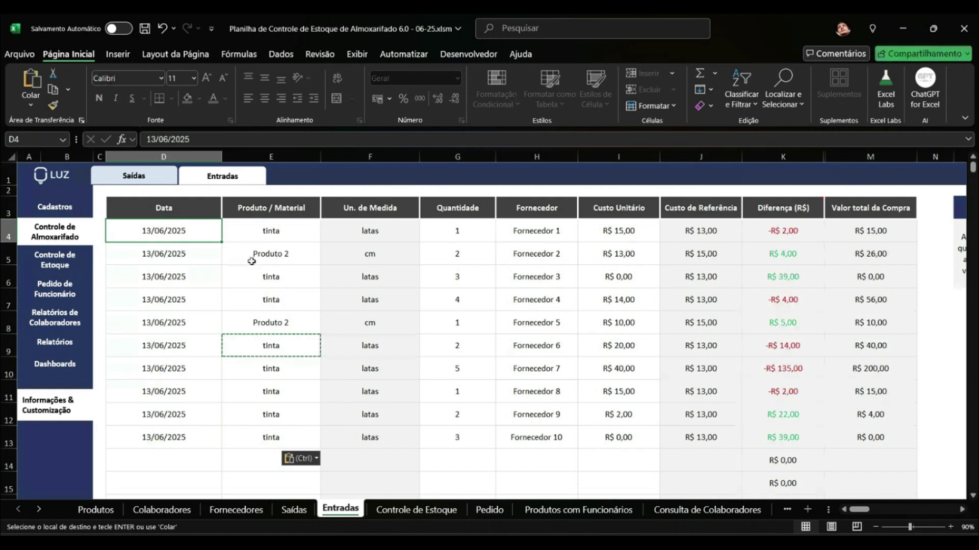
click(264, 237)
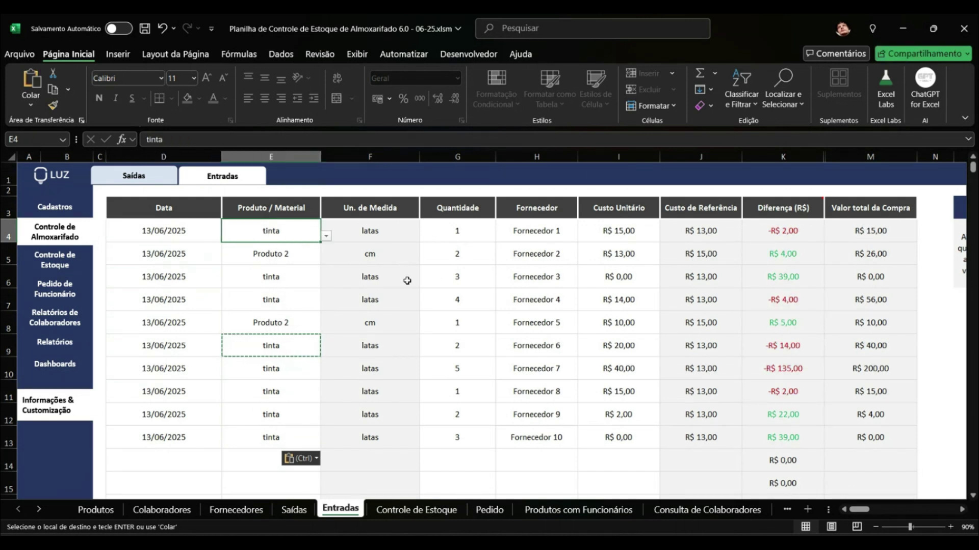
click(455, 230)
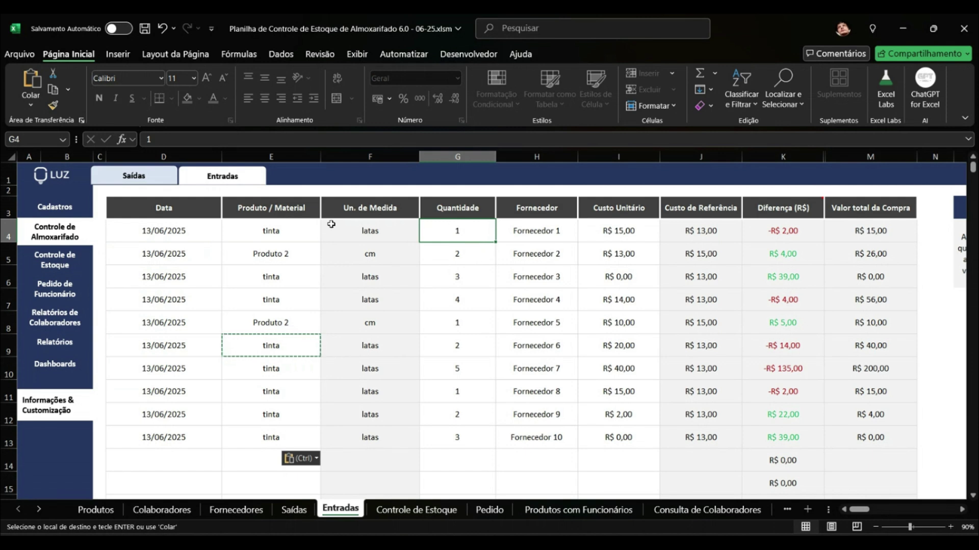
click(523, 240)
click(584, 240)
click(584, 239)
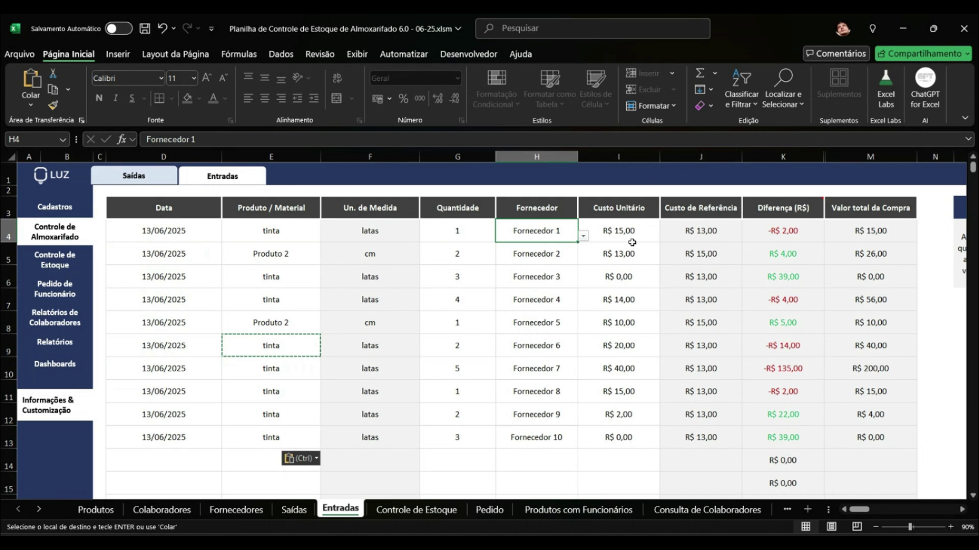
click(621, 233)
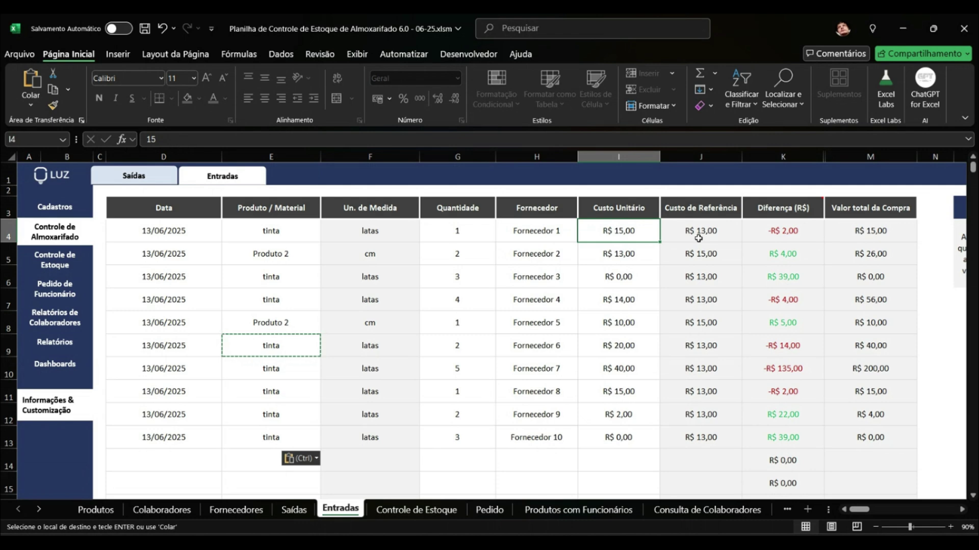
Return to the Produtos register and set the cost of tinta to R$ 11,00.
click(71, 206)
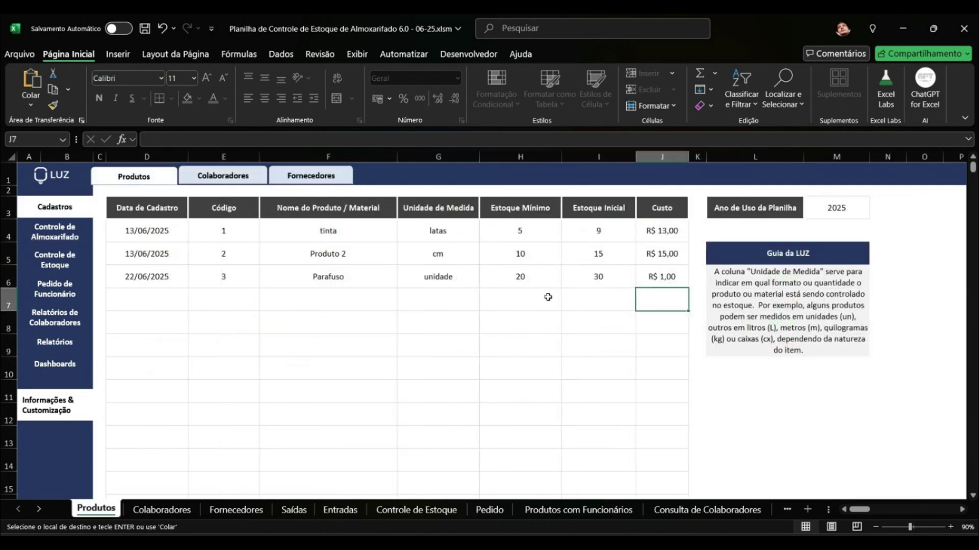
click(658, 237)
text(11)
key(Return)
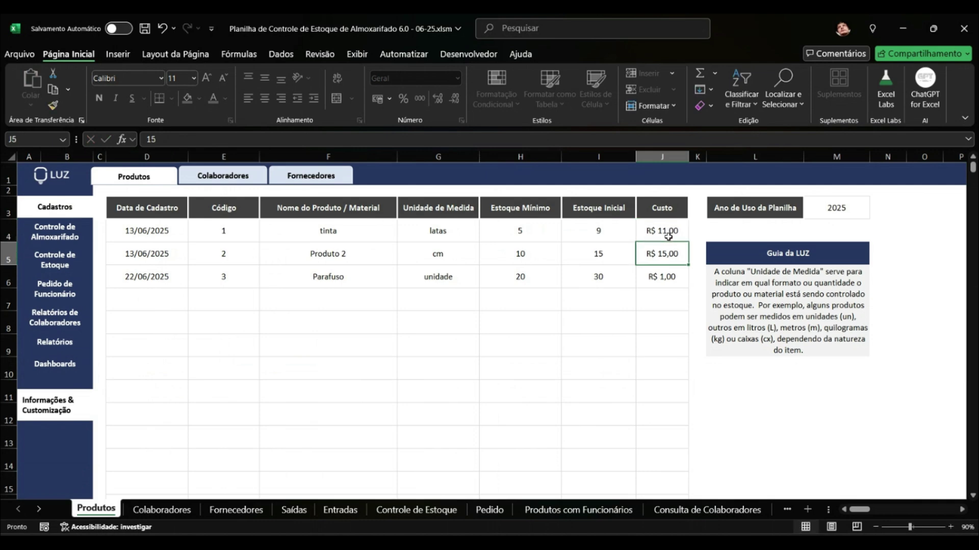
Return to the Entradas register and check the updated reference cost and cost difference of the tinta entries.
click(66, 257)
click(56, 232)
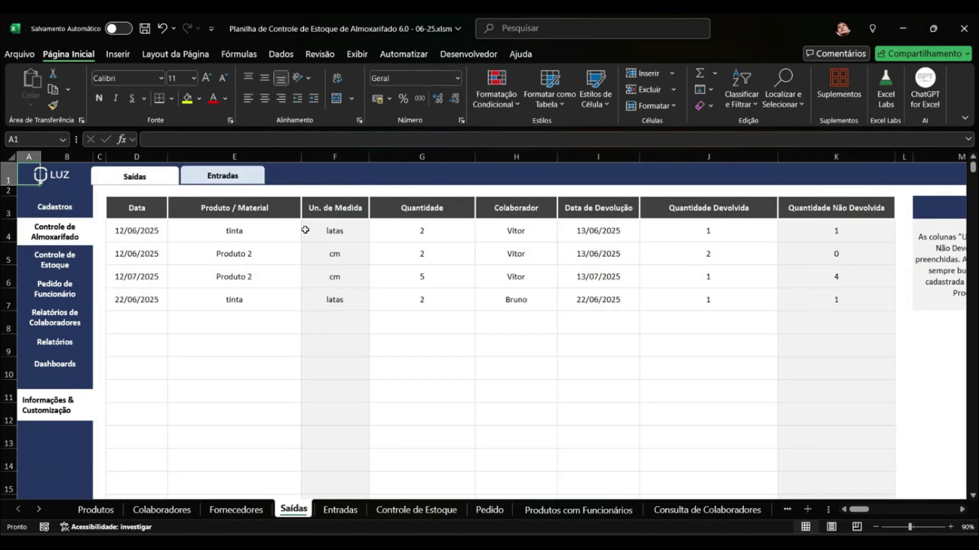
click(242, 176)
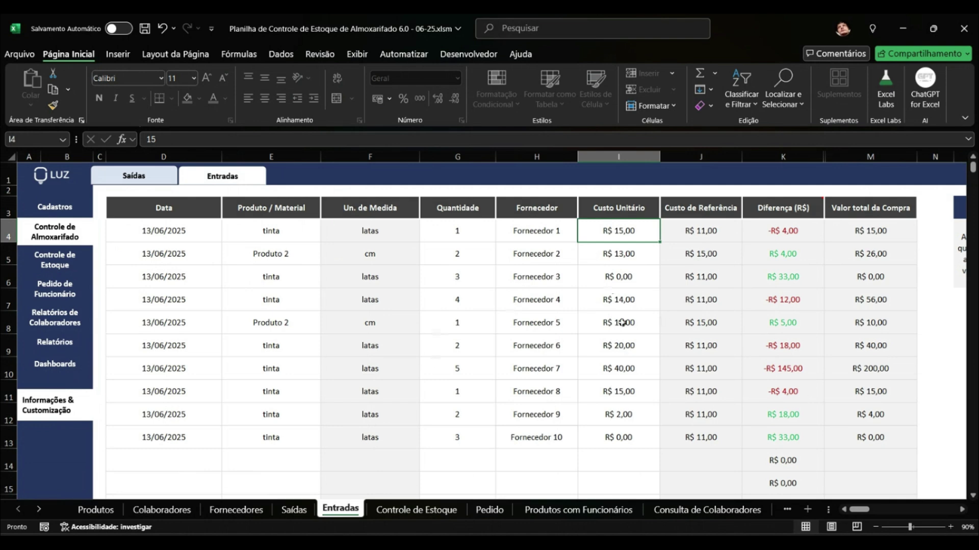
Examine the stock control sheet's entries, exits, current stock and status for each product, including the guide note on the status column.
click(49, 258)
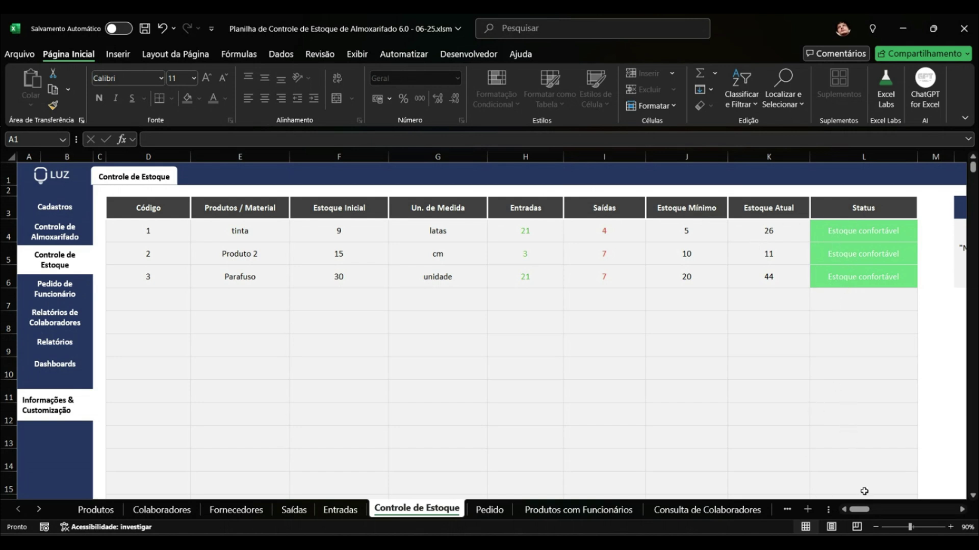
drag(859, 510, 870, 509)
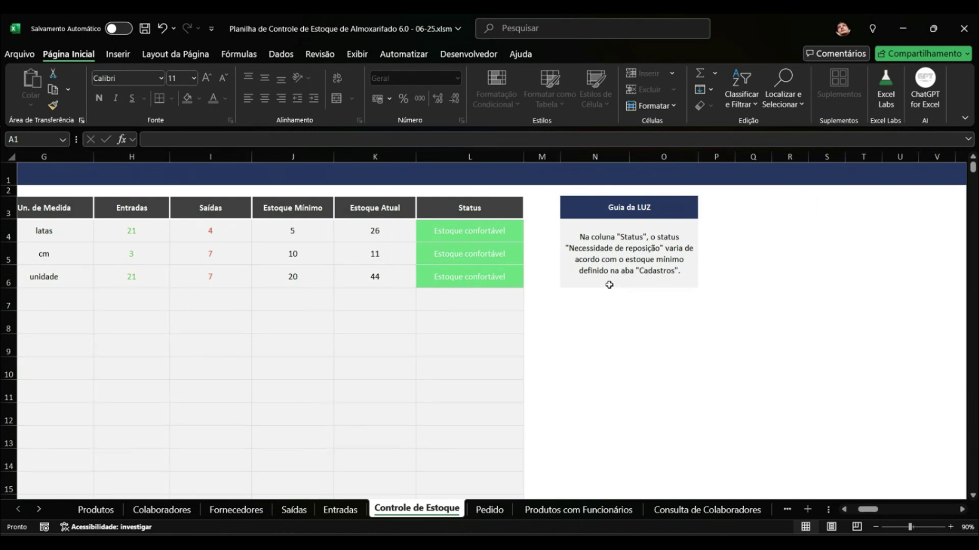
drag(869, 510, 860, 509)
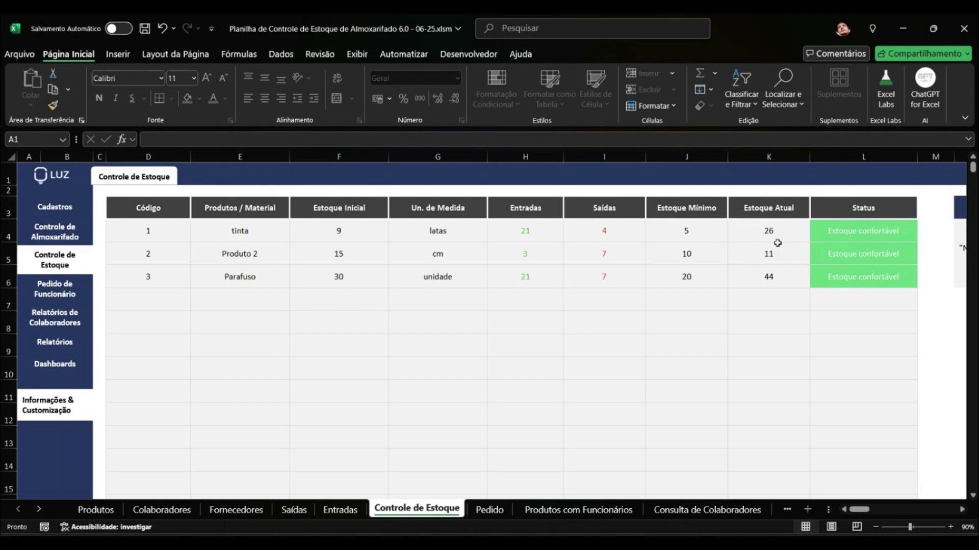
Examine the employee order sheet's RETIRADA and DEVOLUÇÃO forms, from the order number and employee fields to the product lines and signature.
click(35, 291)
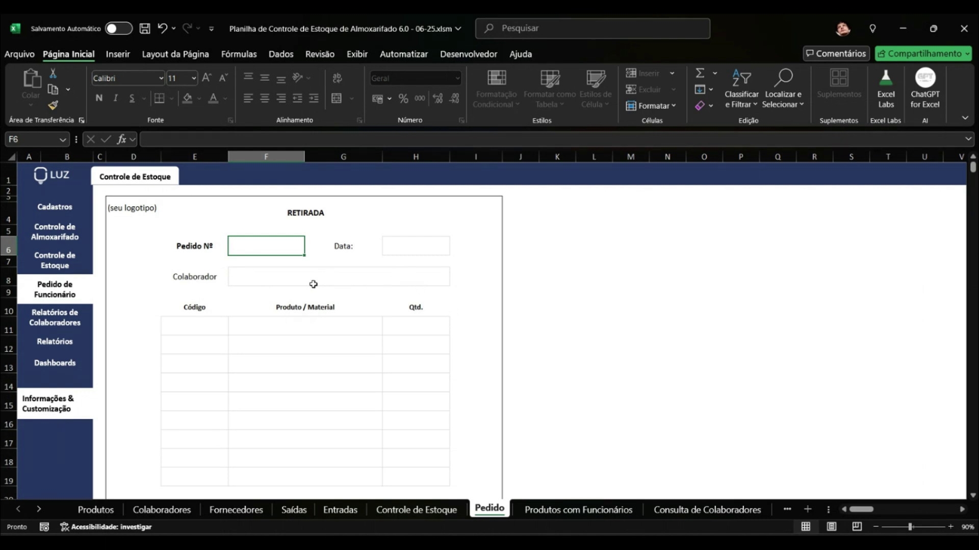
click(320, 54)
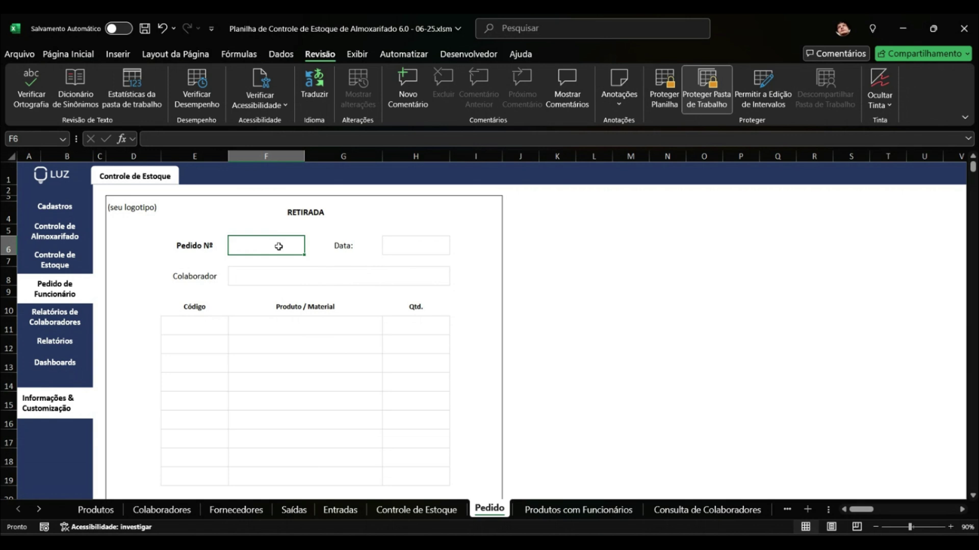
scroll(278, 246, down, 6)
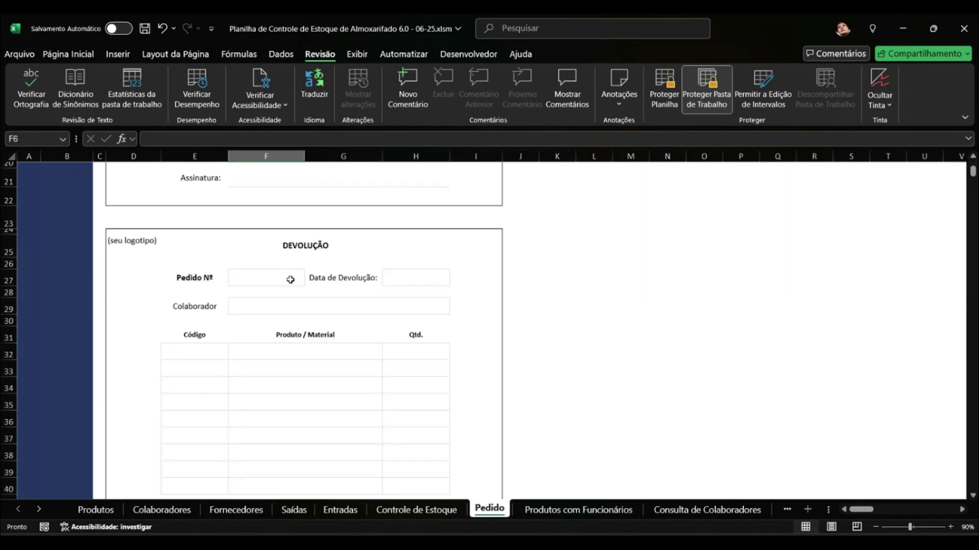
scroll(290, 280, up, 8)
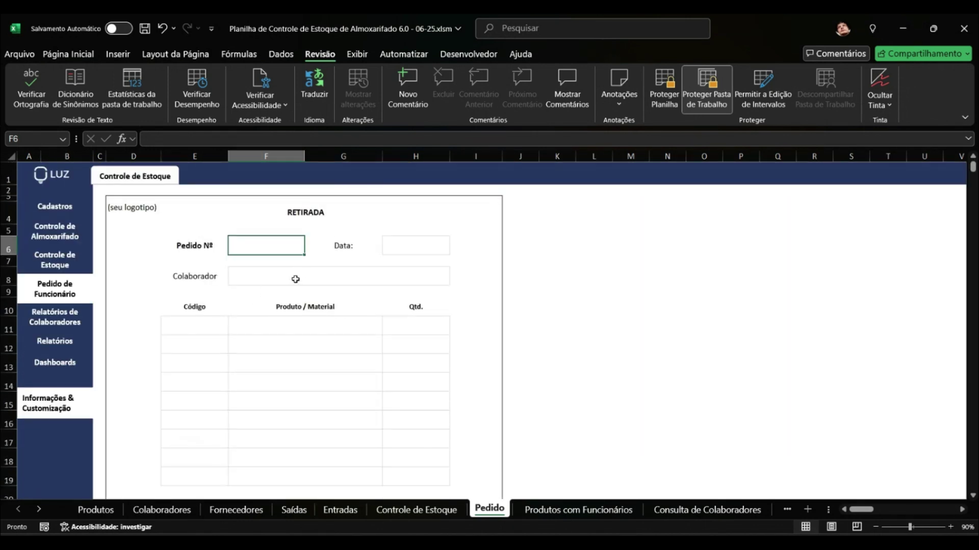
click(293, 280)
scroll(362, 312, down, 7)
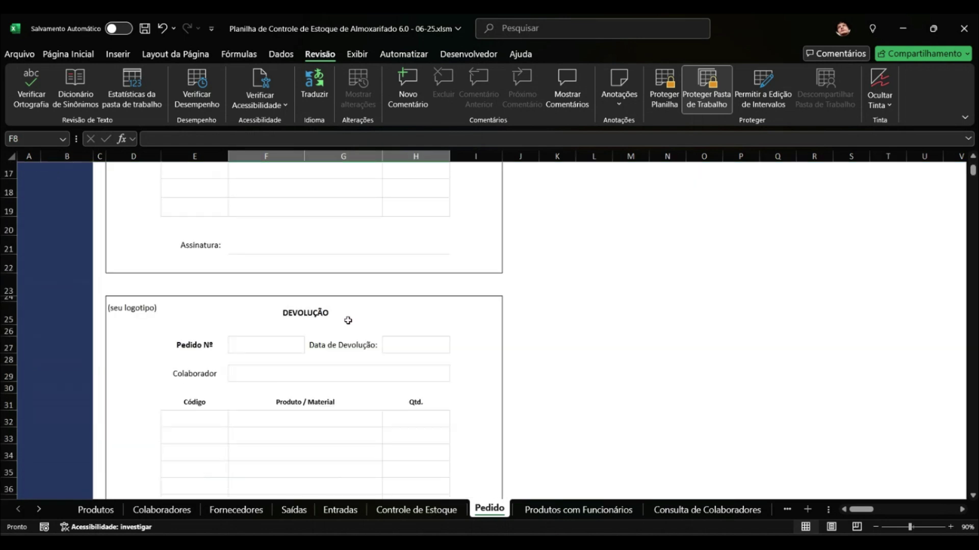
click(336, 320)
click(213, 317)
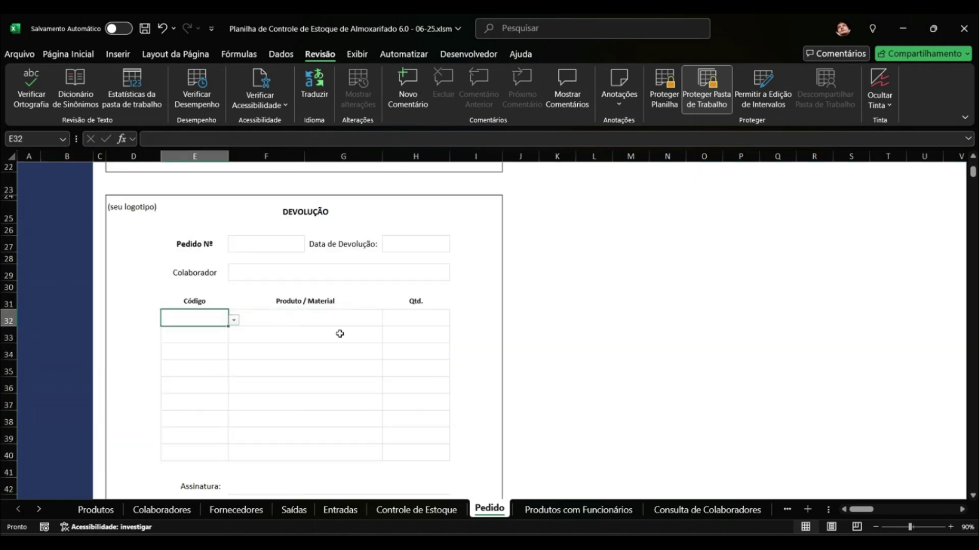
click(412, 325)
scroll(357, 342, down, 1)
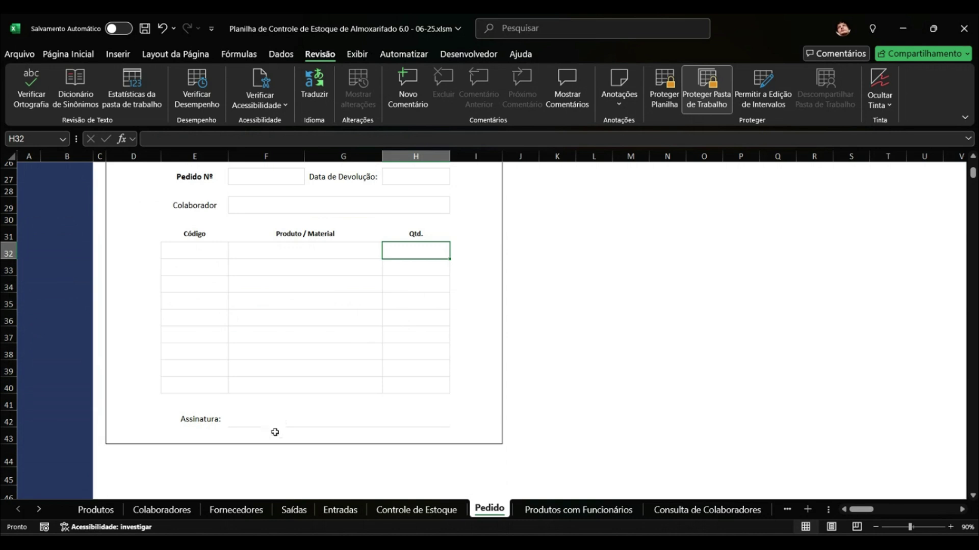
scroll(285, 426, up, 7)
scroll(292, 422, up, 2)
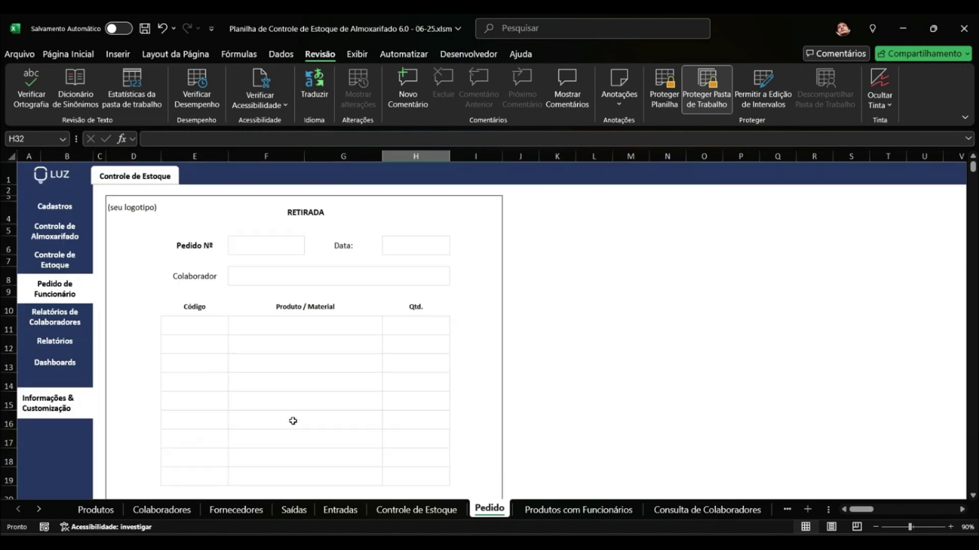
Review the products held by employees, and query the withdrawals and returns of the first employee listed in Consulta de Colaboradores.
click(80, 323)
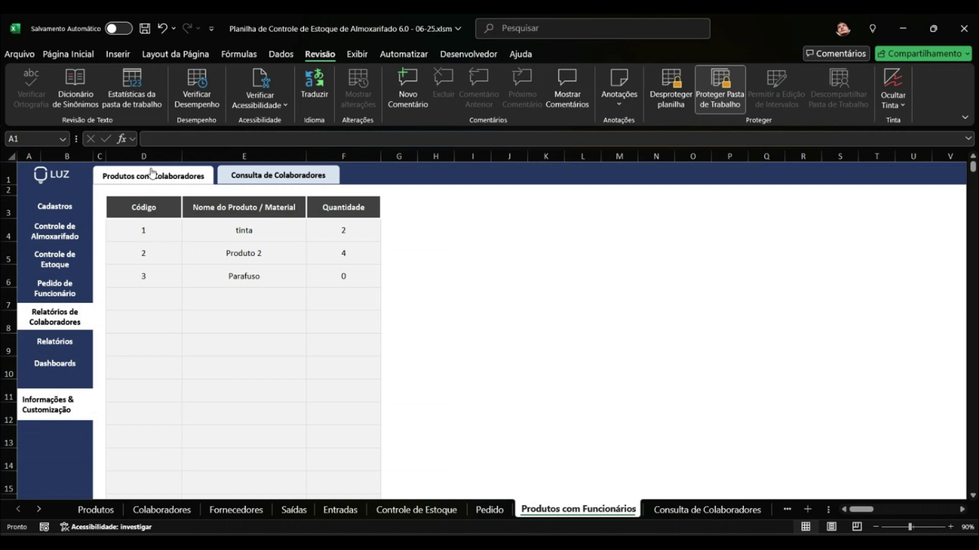
click(277, 178)
click(332, 212)
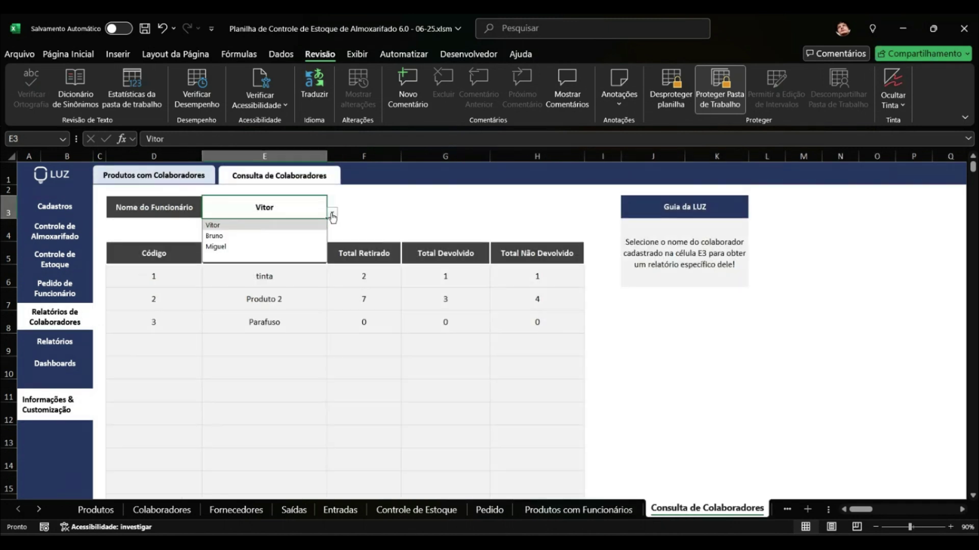
click(269, 225)
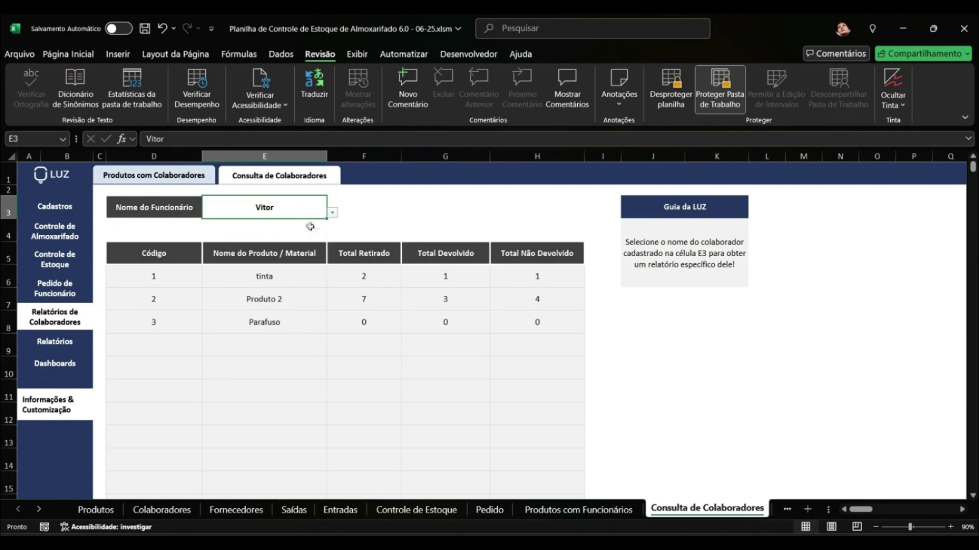
Switch the employee query in cell E3 to the second listed employee and finally to the third.
click(331, 213)
click(290, 237)
click(332, 213)
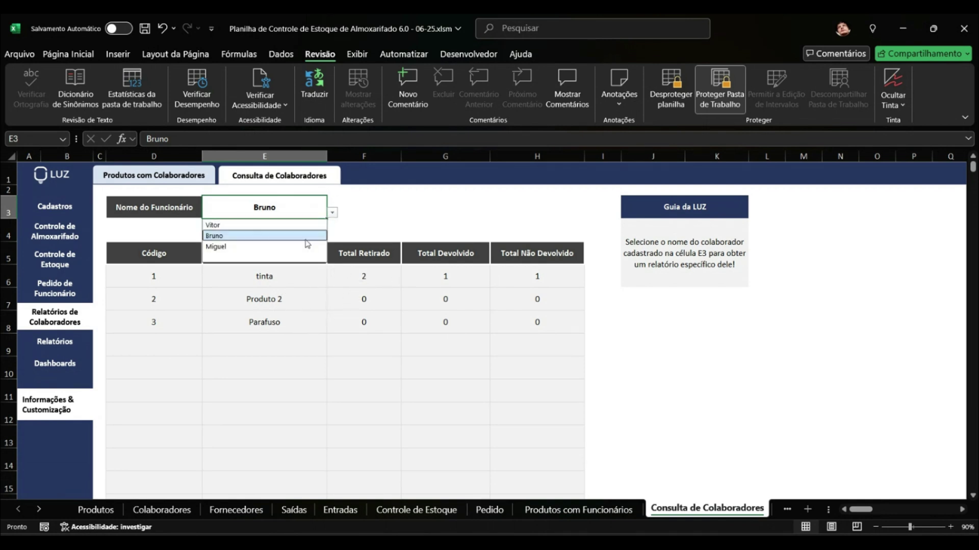
click(289, 248)
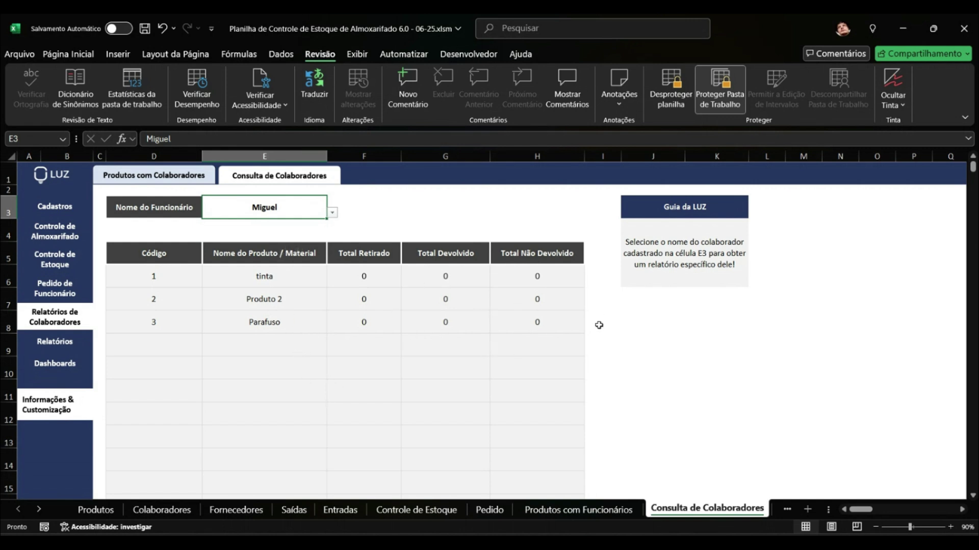
Review the monthly exits and entries reports by product, ending on the exits report.
click(64, 347)
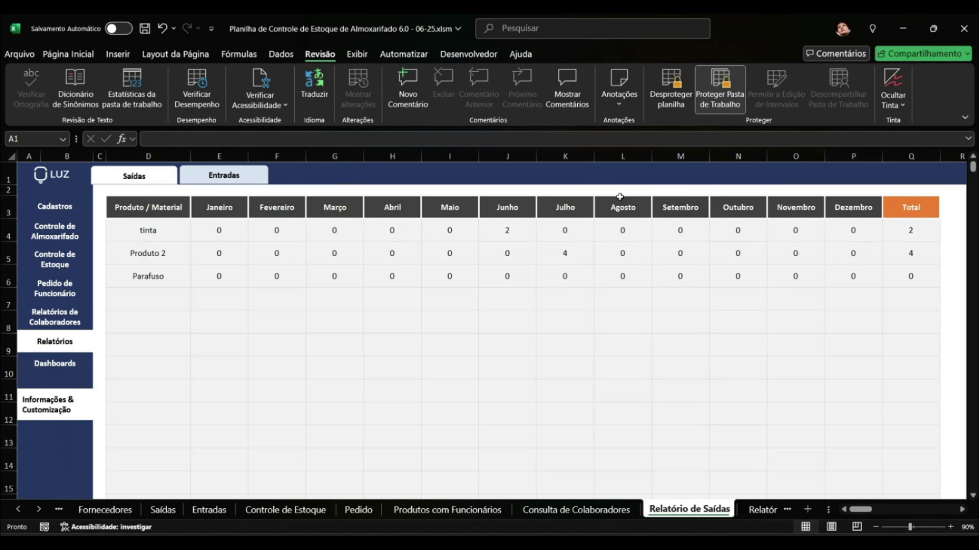
click(245, 175)
click(158, 181)
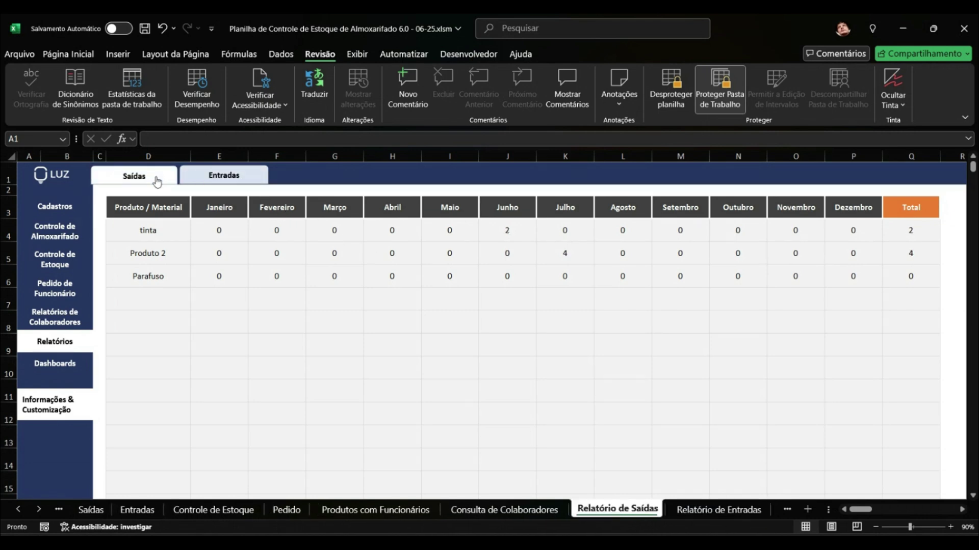
Examine the products dashboard with its indicators and both monthly charts in full at 70% zoom.
click(90, 362)
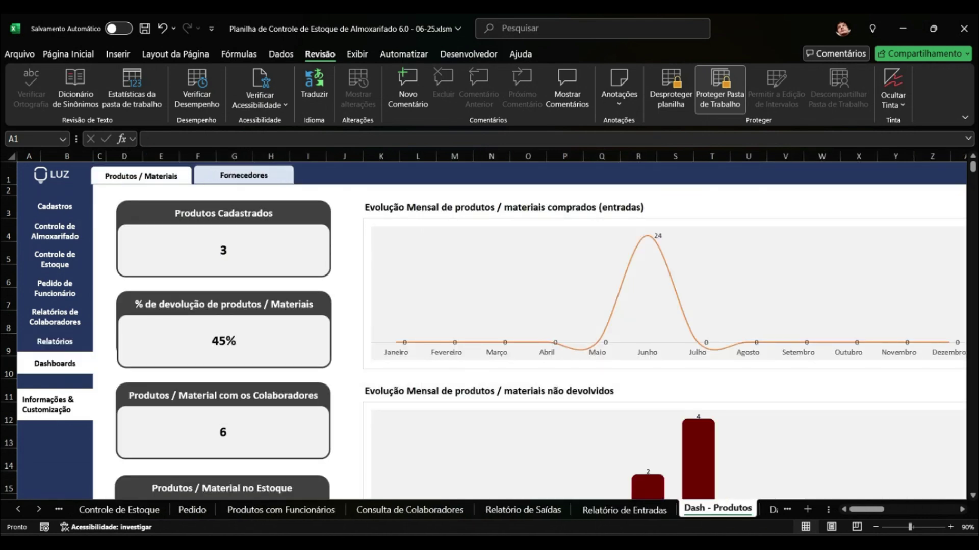
click(876, 528)
click(876, 528)
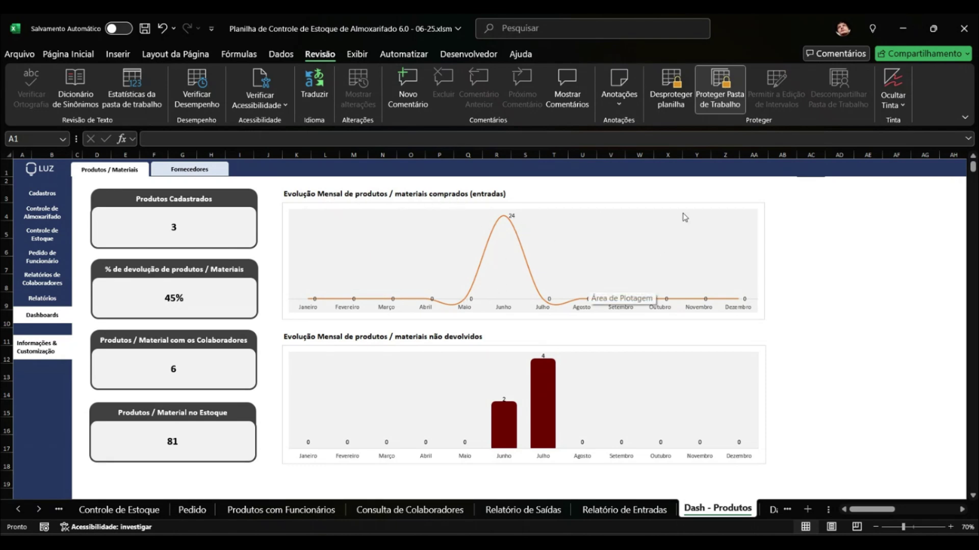
Examine the suppliers dashboard's indicators, the TOP 10 savings ranking and the full supplier comparison chart.
click(189, 169)
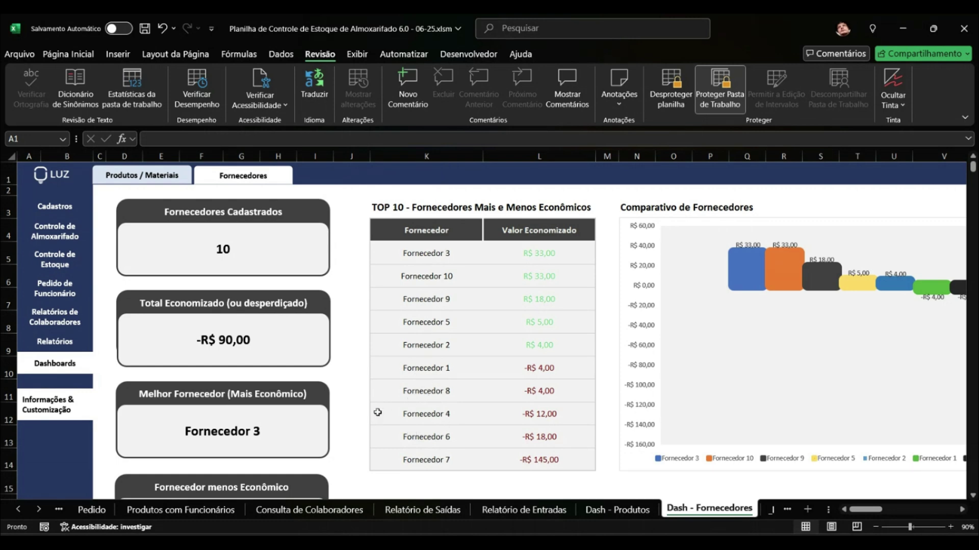
scroll(290, 323, down, 1)
scroll(241, 308, down, 1)
drag(863, 508, 875, 509)
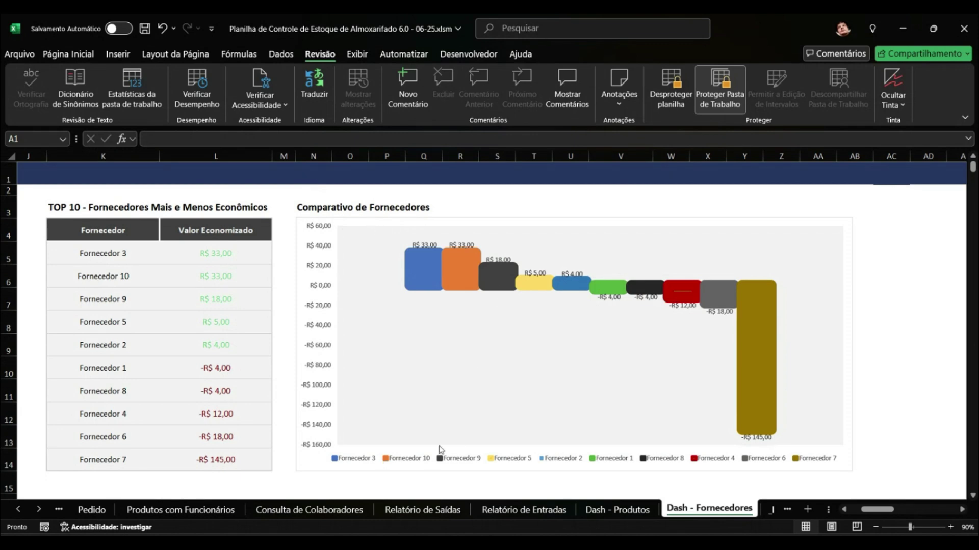
drag(866, 509, 838, 503)
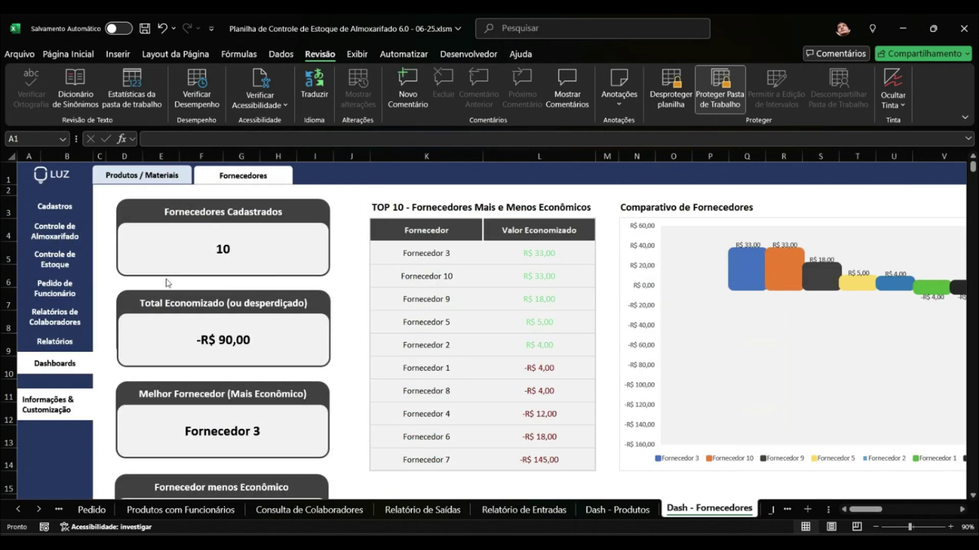